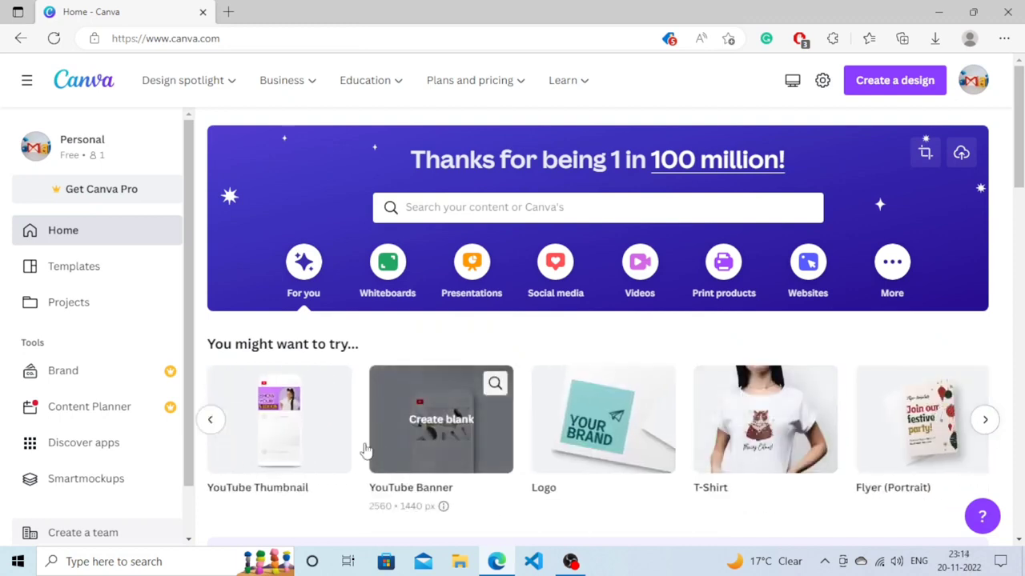
Step: Create a blank YouTube Banner design and browse the available banner templates
left_click(430, 440)
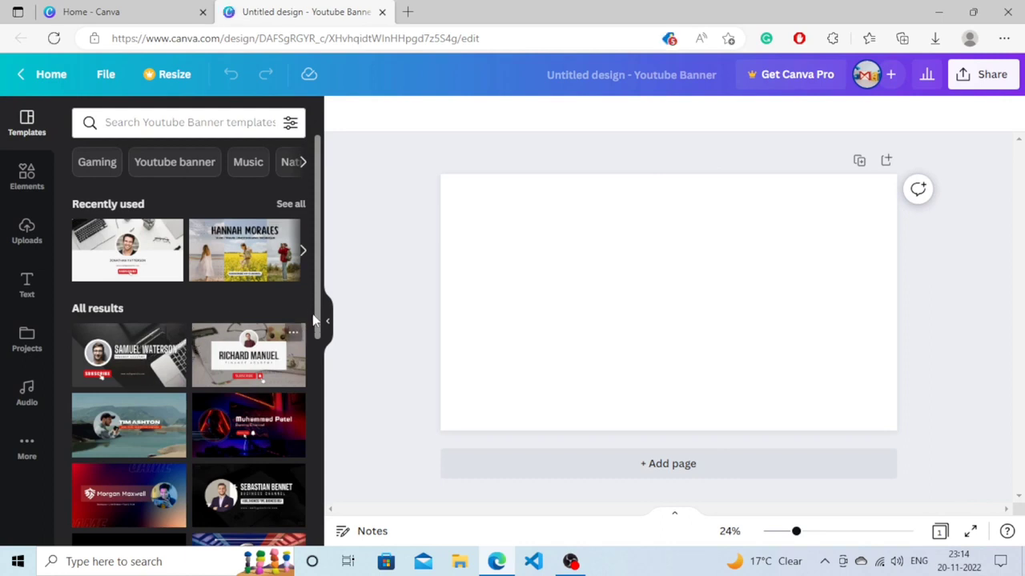
left_click_drag(318, 312, 311, 425)
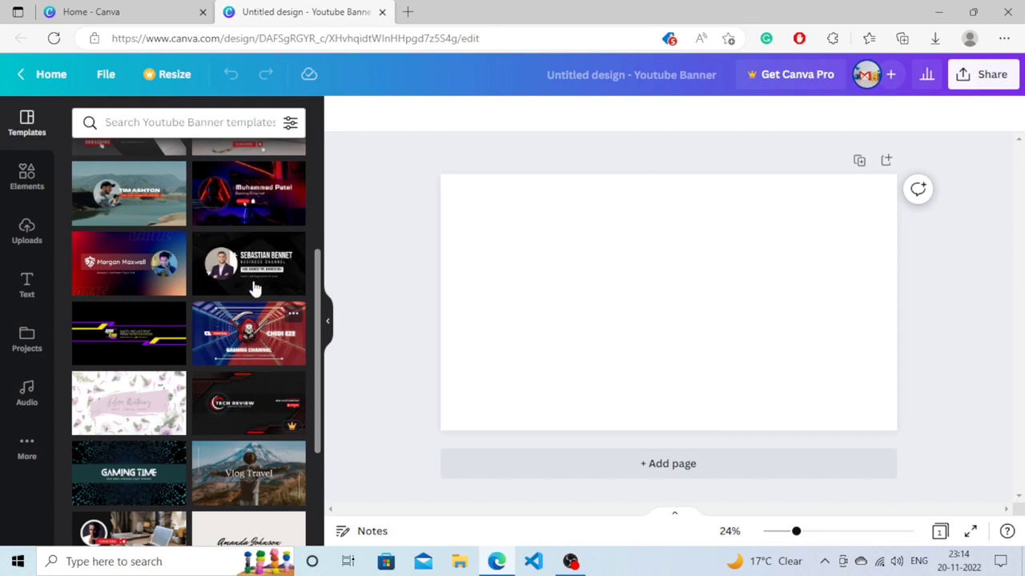
left_click_drag(318, 320, 318, 240)
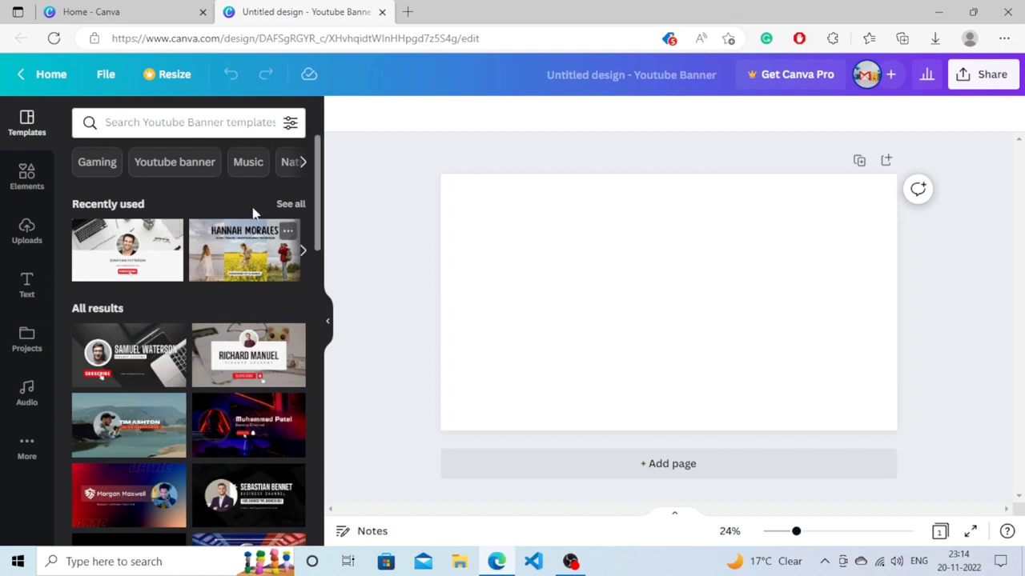
left_click(28, 230)
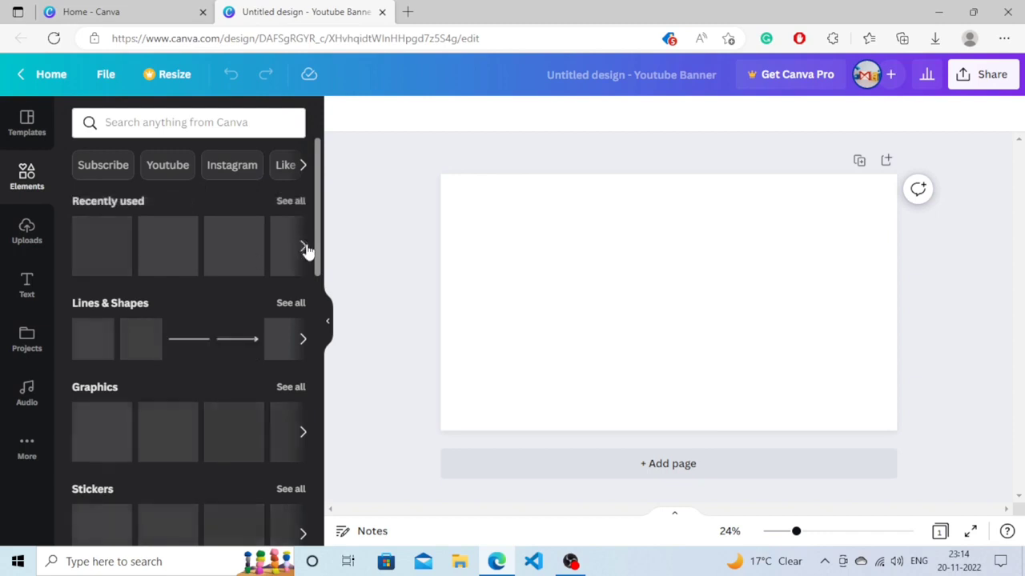
left_click(40, 147)
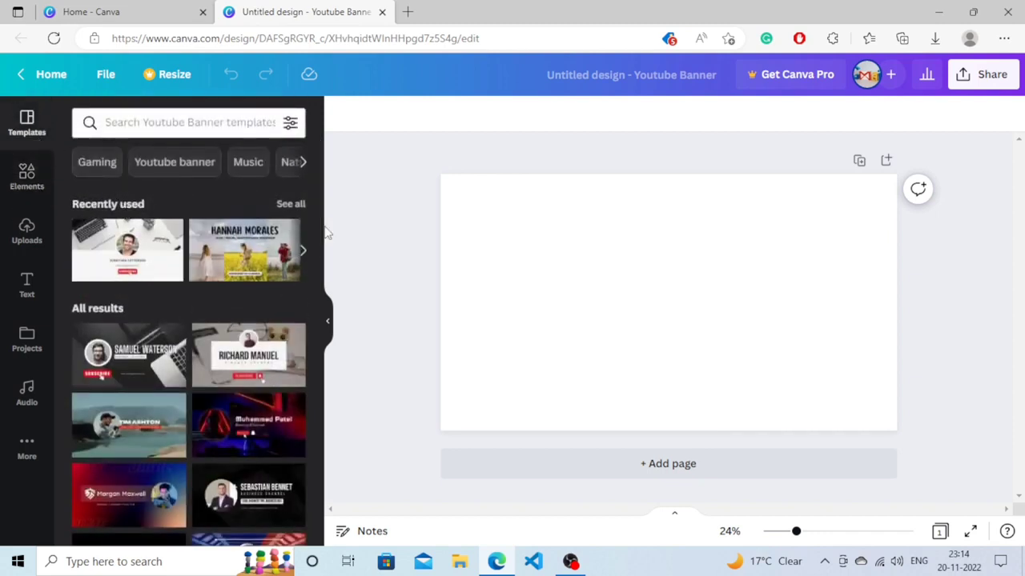
mouse_move(317, 237)
left_mouse_down()
mouse_move(324, 313)
mouse_move(321, 238)
left_mouse_up()
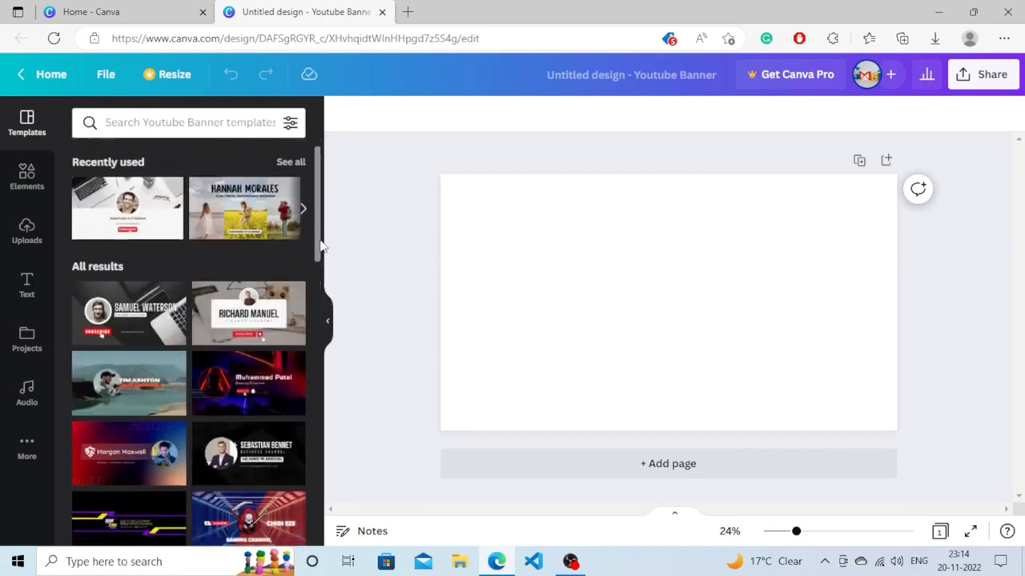
Step: Add the burger photo from the uploaded images and place it in the banner's top-left corner
left_click(29, 234)
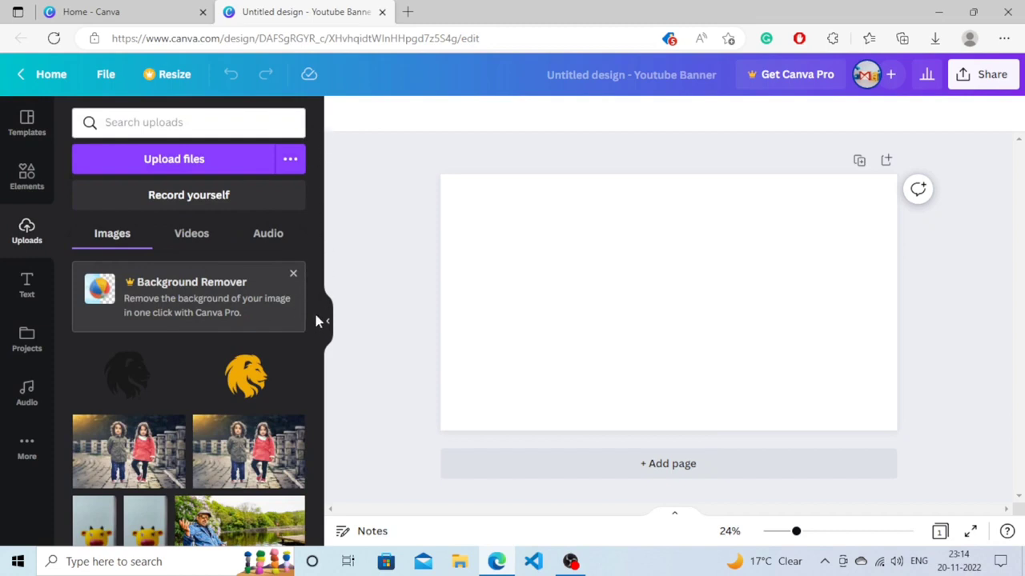
left_click_drag(317, 352, 302, 486)
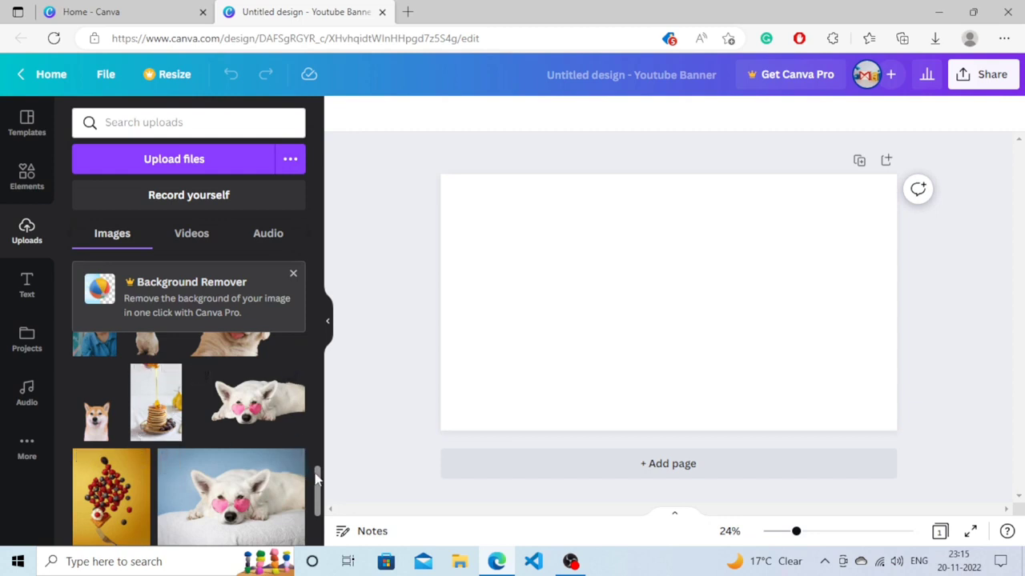
left_click_drag(316, 479, 319, 498)
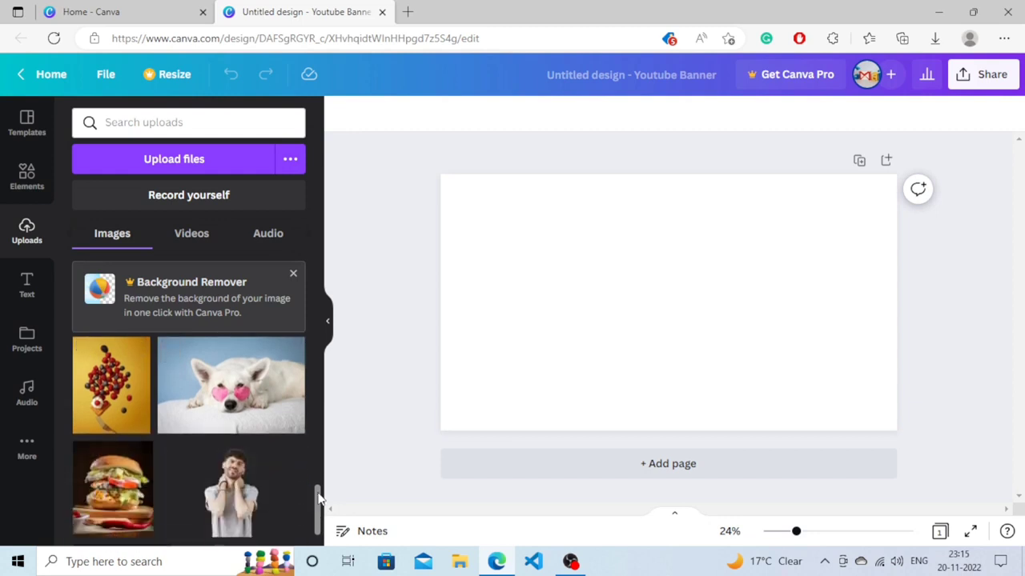
left_click(102, 500)
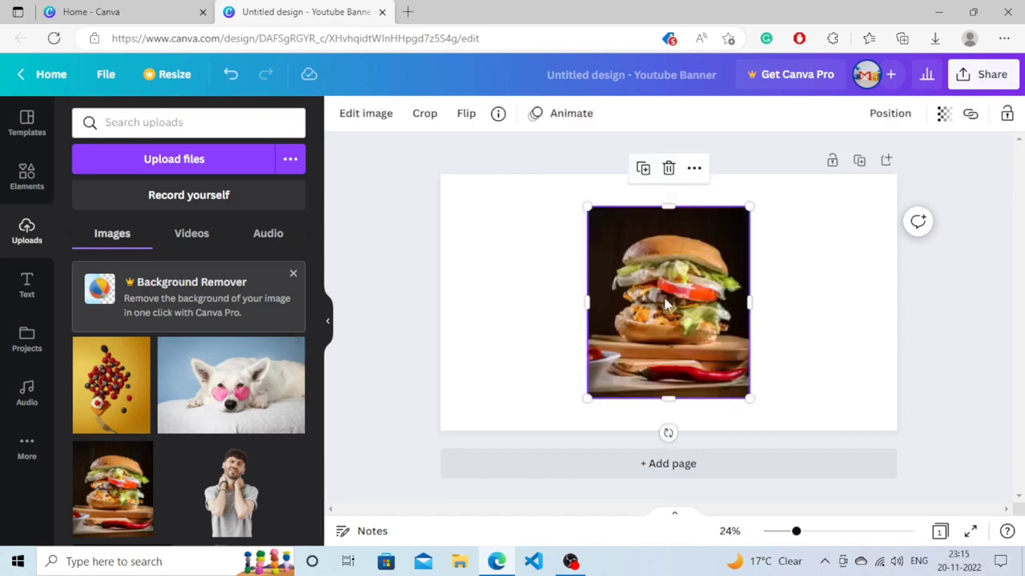
left_click_drag(665, 304, 518, 268)
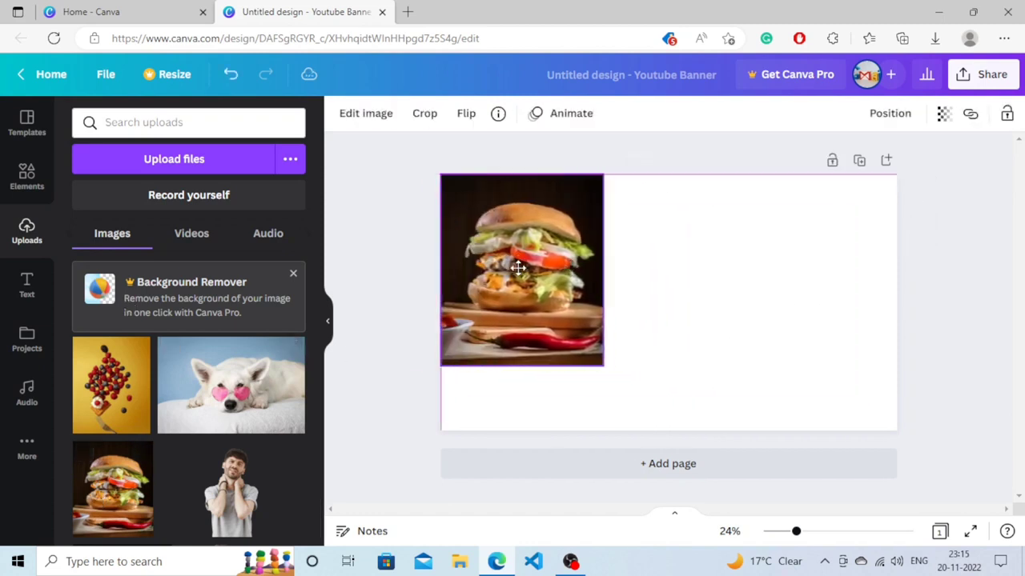
Step: Resize and crop the burger photo so it fills the left third of the banner at full height
left_click_drag(522, 367, 517, 406)
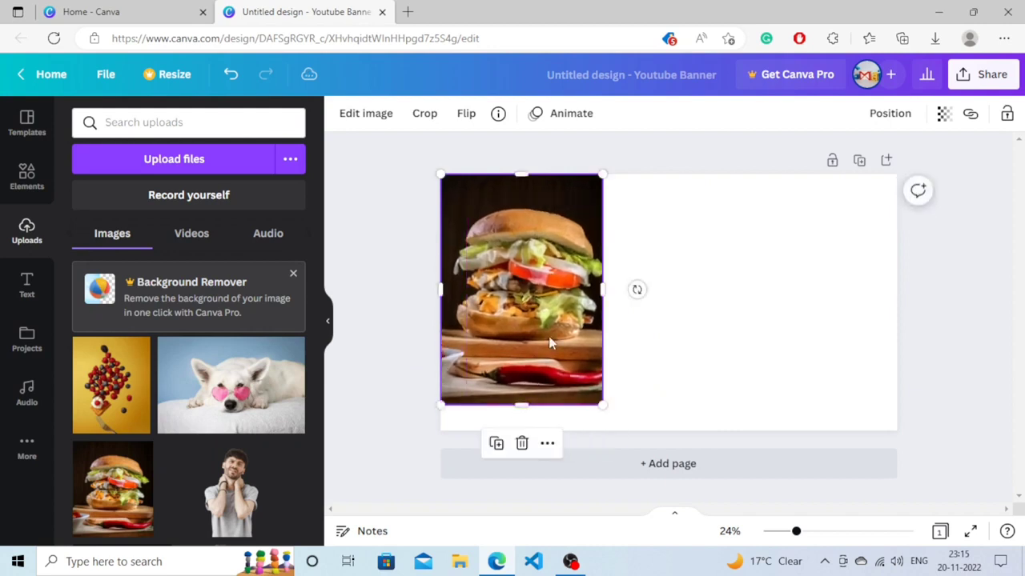
mouse_move(550, 338)
left_mouse_down()
mouse_move(536, 350)
mouse_move(549, 353)
left_mouse_up()
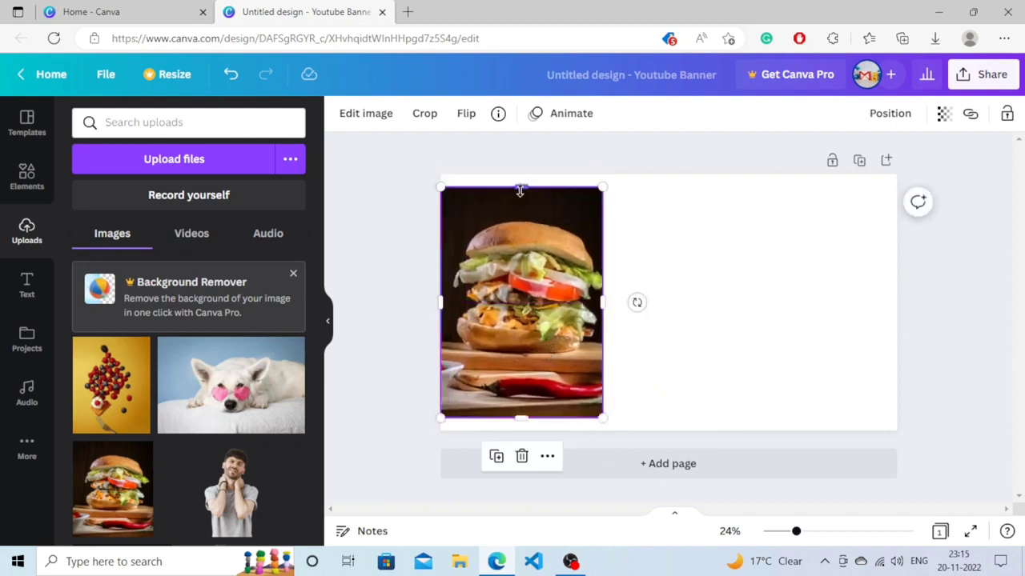
left_click_drag(520, 190, 521, 178)
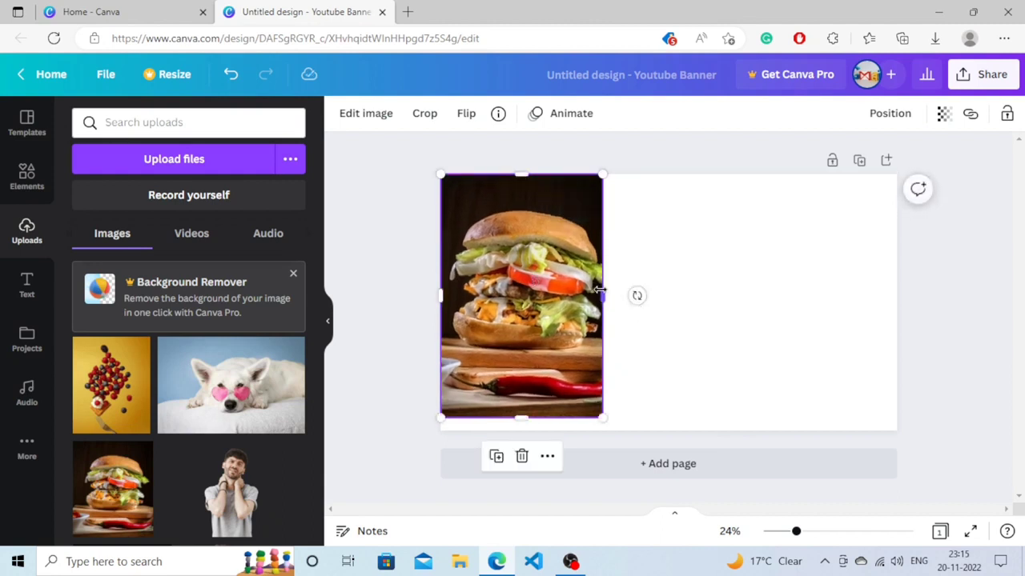
left_click_drag(599, 290, 587, 294)
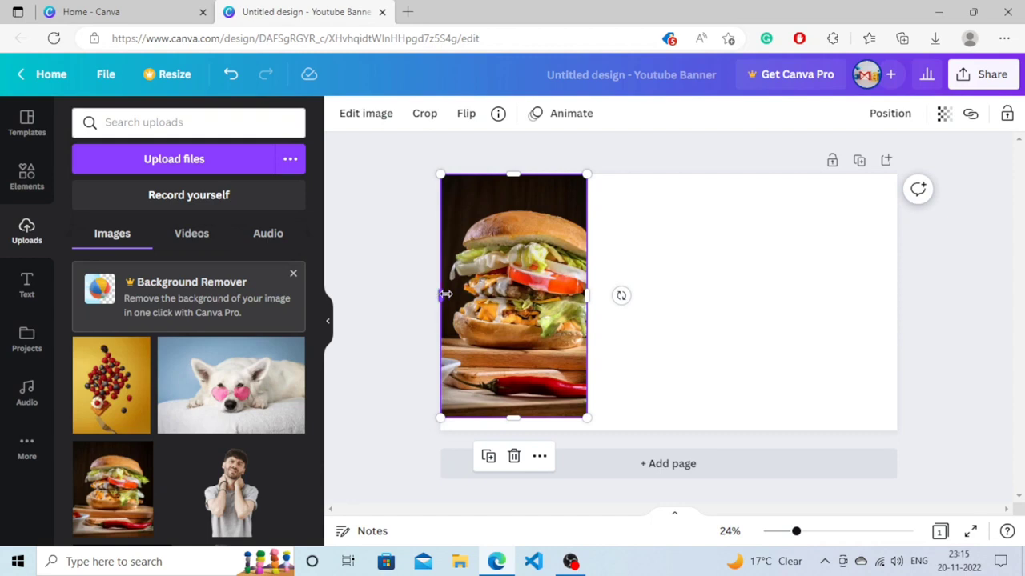
left_click_drag(446, 295, 449, 293)
mouse_move(543, 279)
left_mouse_down()
mouse_move(512, 293)
mouse_move(520, 273)
mouse_move(542, 278)
left_mouse_up()
left_click_drag(457, 296, 442, 296)
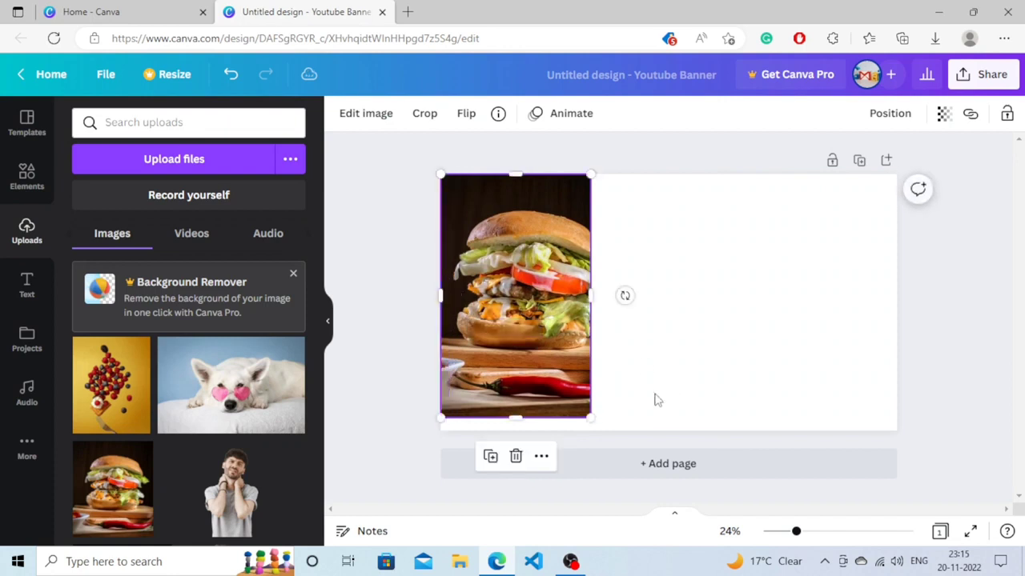
left_click_drag(591, 417, 599, 429)
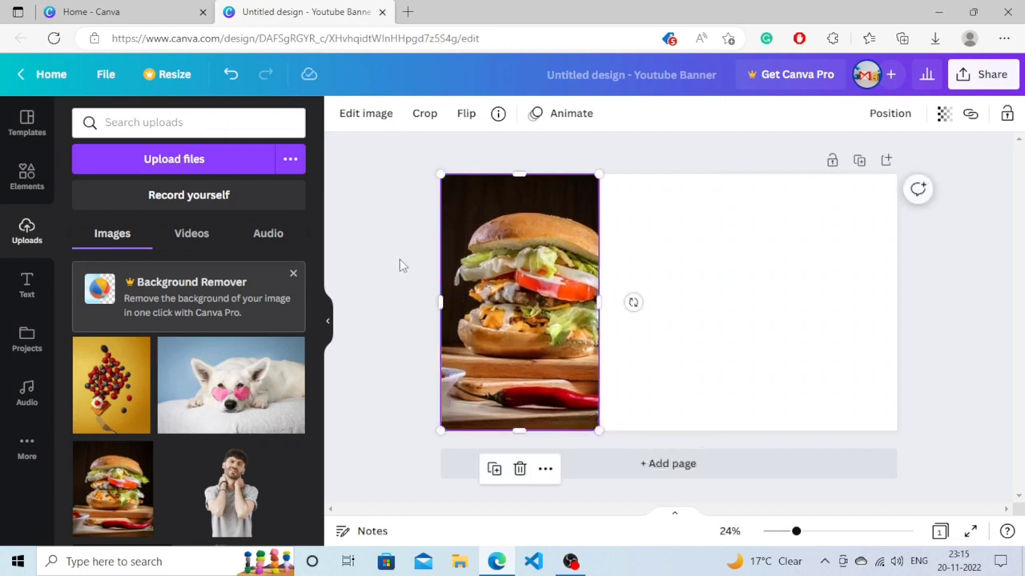
Step: Add the uploaded berries photo beside the burger and stretch it to the full banner height
left_click(112, 412)
left_click_drag(674, 204, 669, 181)
left_click_drag(591, 289, 599, 290)
left_click_drag(670, 175, 671, 169)
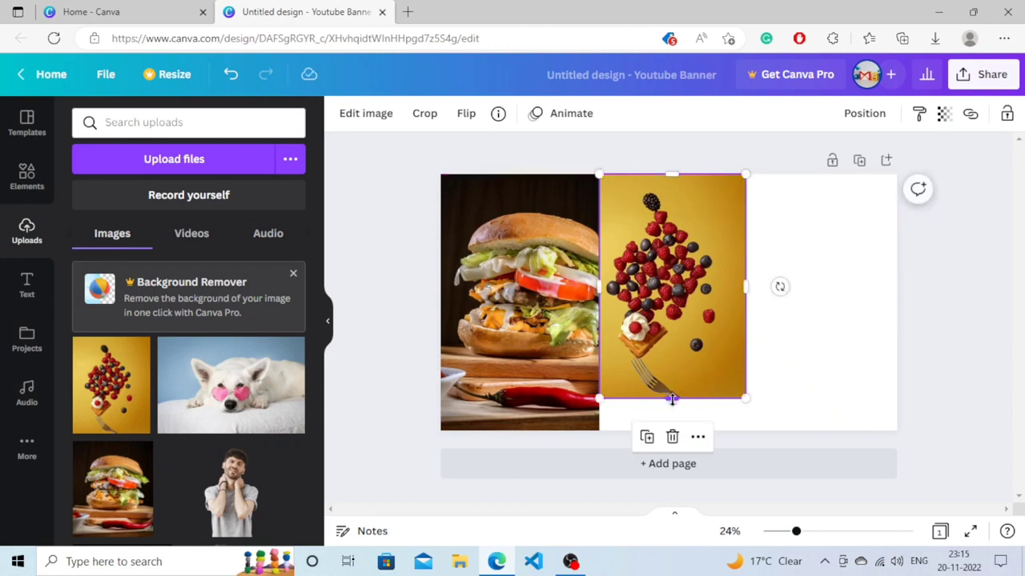
left_click_drag(673, 398, 673, 430)
Step: Add the uploaded pancake photo and fit it to the remaining right third of the banner at full height
scroll(291, 428, "up", 1)
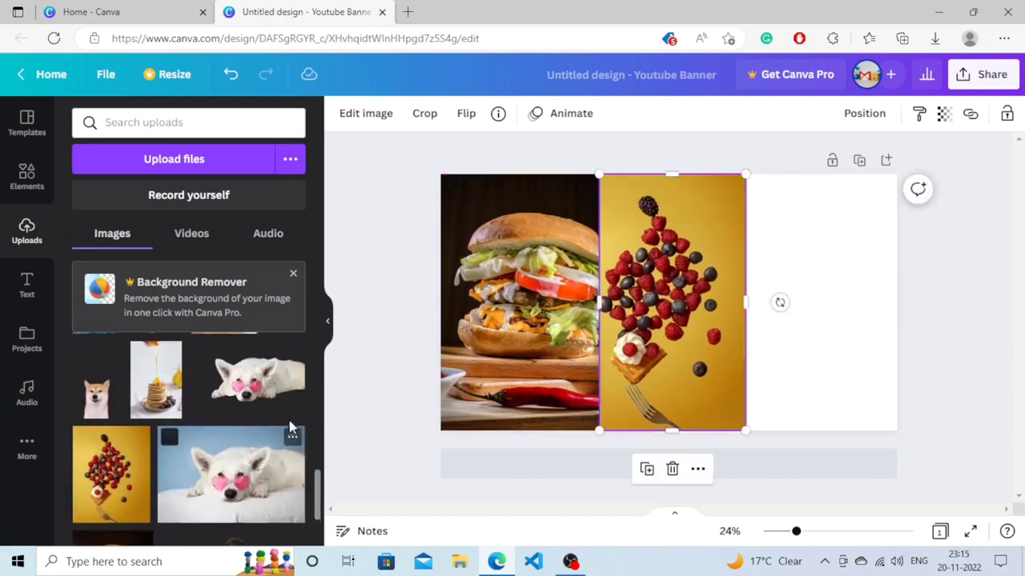
scroll(292, 429, "down", 1)
left_click(160, 355)
left_click_drag(682, 303, 823, 270)
left_click_drag(810, 367, 816, 414)
left_click_drag(879, 300, 895, 298)
left_click_drag(820, 407, 820, 430)
Step: Add the uploaded sitting puppy cutout and enlarge it down to the banner's bottom edge
scroll(264, 452, "down", 5)
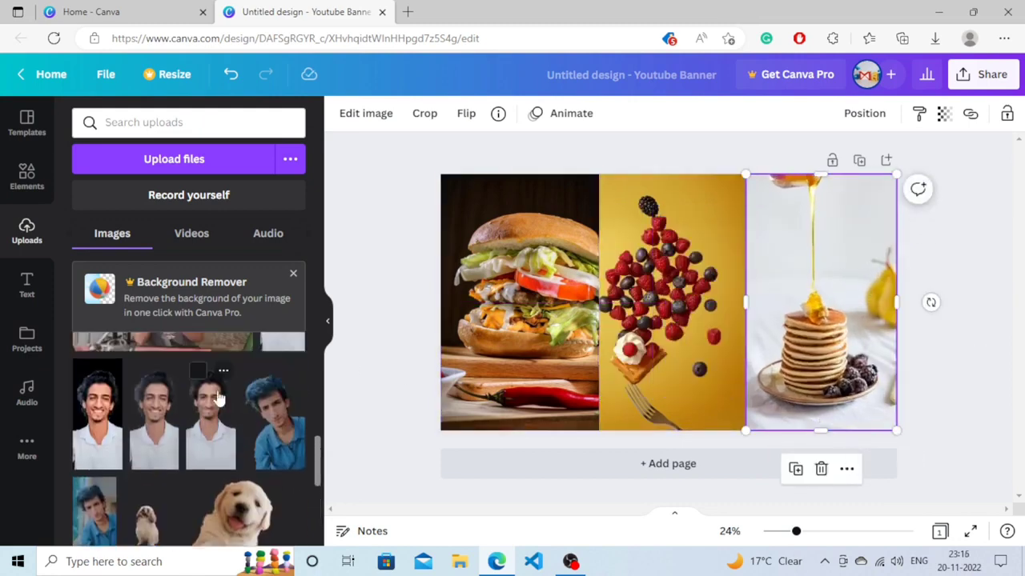
scroll(200, 440, "down", 1)
left_click(160, 493)
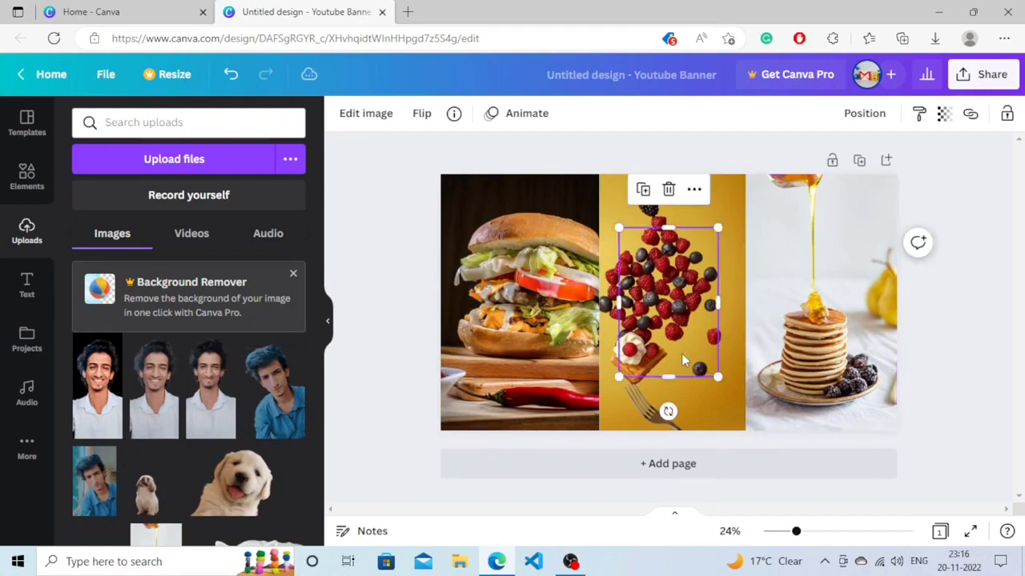
left_click_drag(620, 374, 583, 431)
Step: Adjust the puppy cutout's frame and size so the puppy sits in front of the berries photo at the bottom edge
left_click_drag(716, 333, 745, 328)
left_click_drag(582, 325, 566, 330)
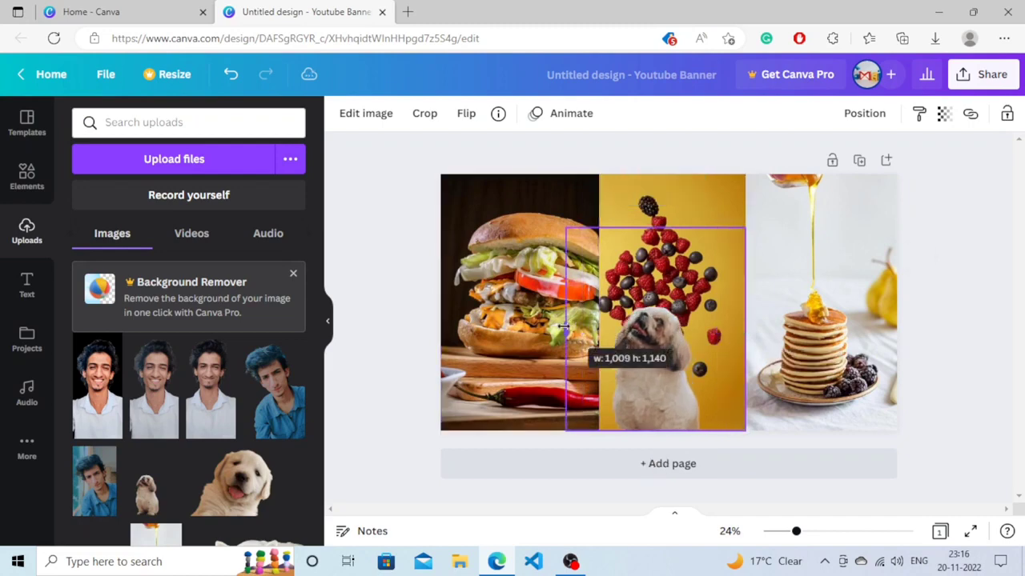
left_click_drag(745, 328, 764, 329)
left_click_drag(566, 328, 538, 328)
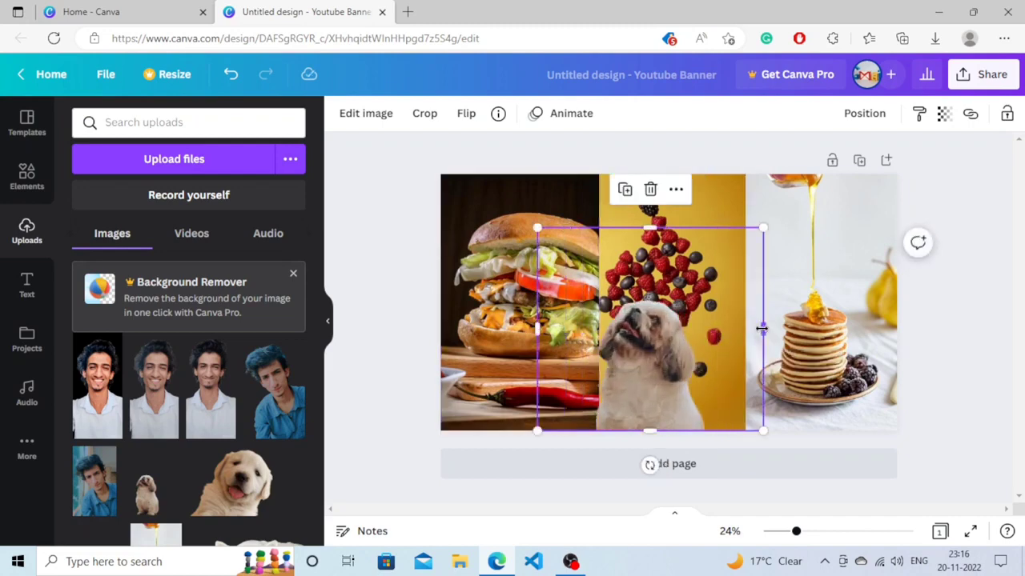
left_click_drag(763, 328, 745, 329)
left_click_drag(537, 229, 555, 246)
mouse_move(655, 346)
left_mouse_down()
mouse_move(671, 356)
mouse_move(652, 347)
left_mouse_up()
left_click(483, 254)
Step: Search the elements for "subscribe" and add the white YouTube Subscribe graphic with the hand cursor to the banner
left_click(26, 178)
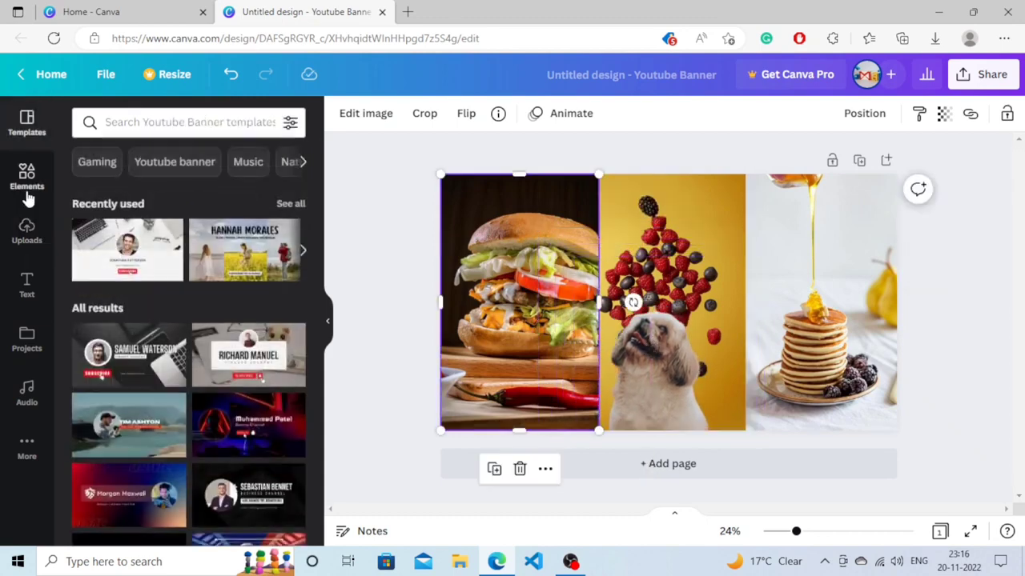
left_click(183, 124)
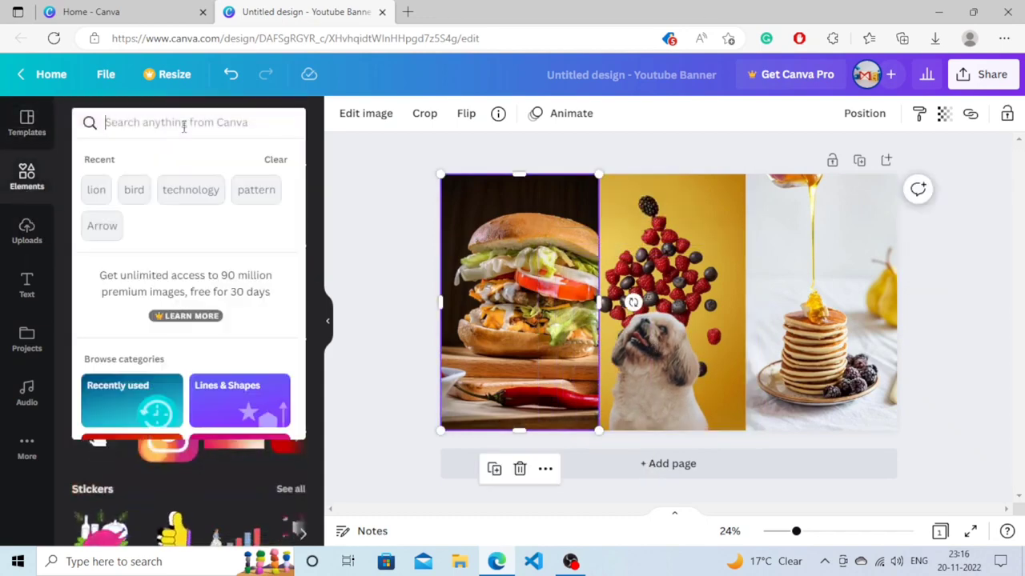
type("subs")
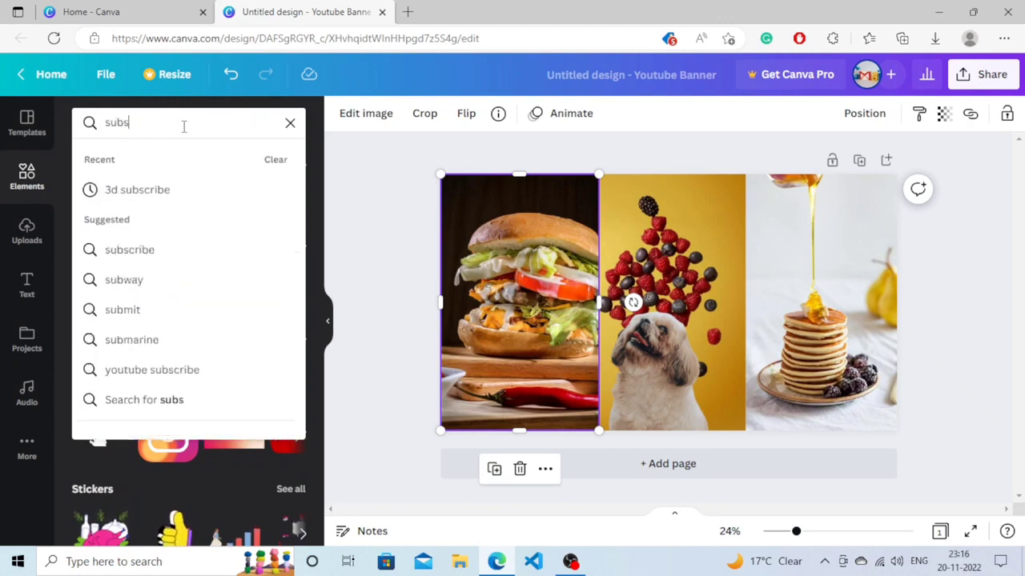
key("Down")
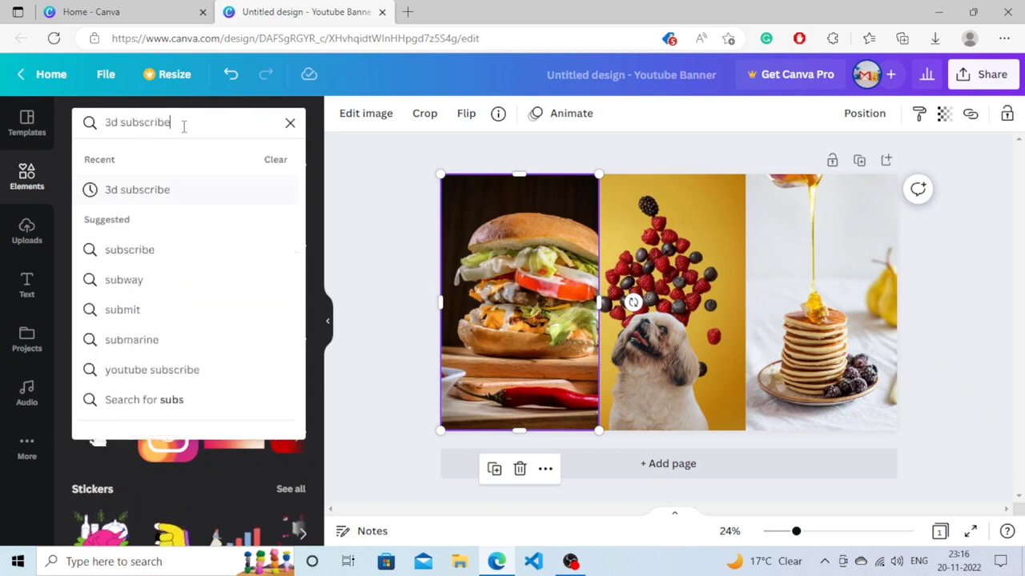
key("Up")
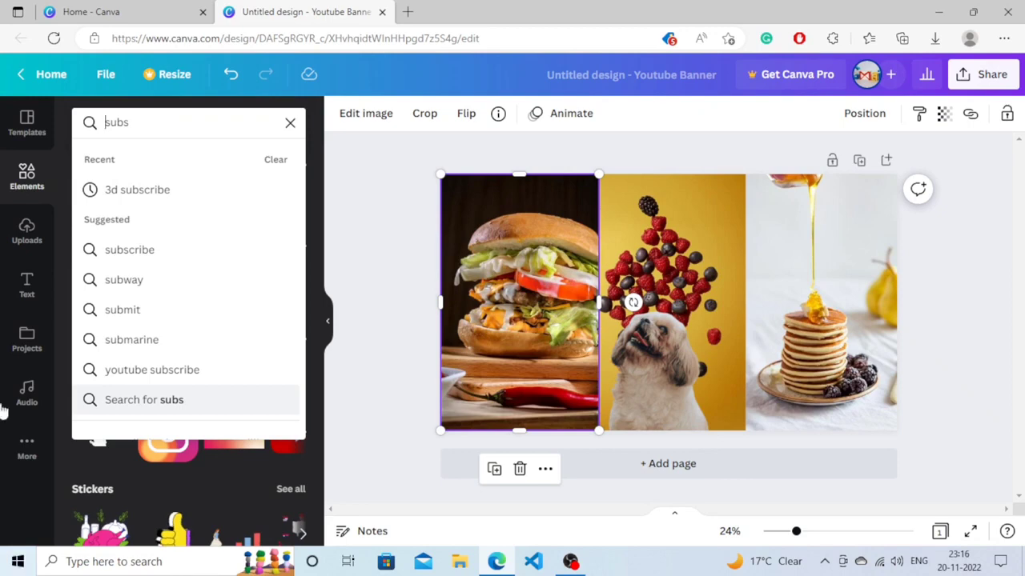
left_click(137, 250)
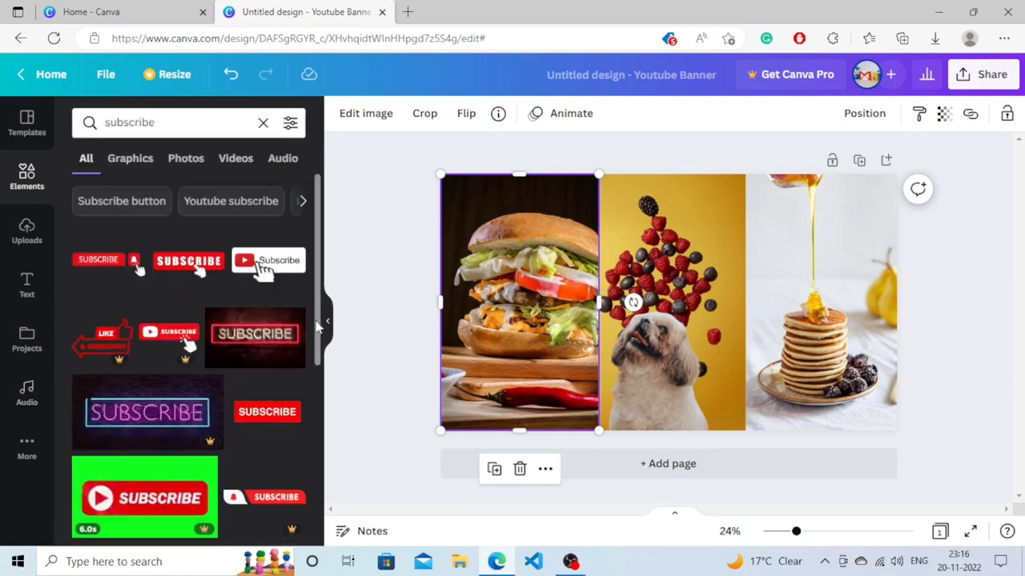
left_click_drag(317, 327, 313, 495)
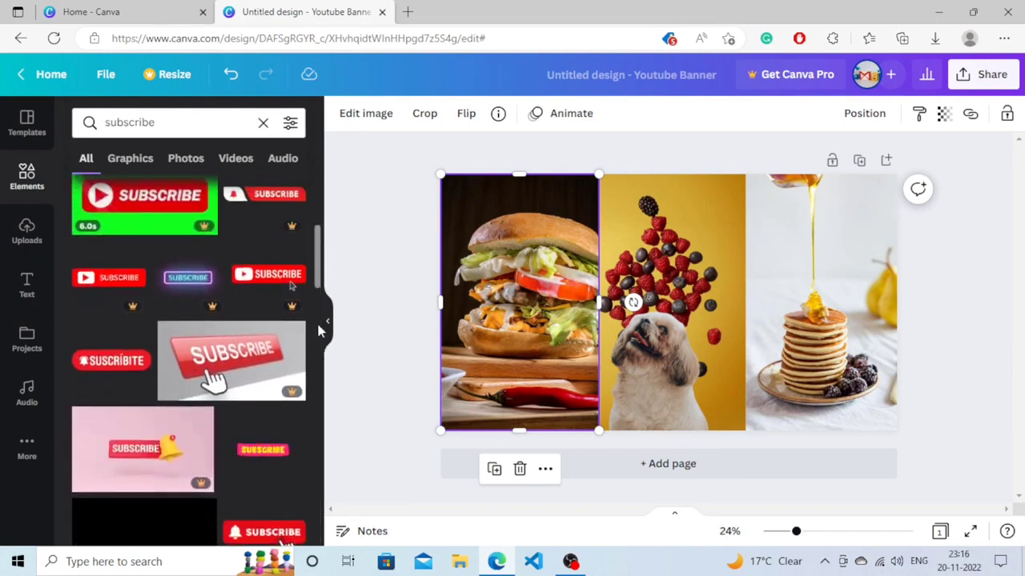
left_click_drag(317, 272, 306, 210)
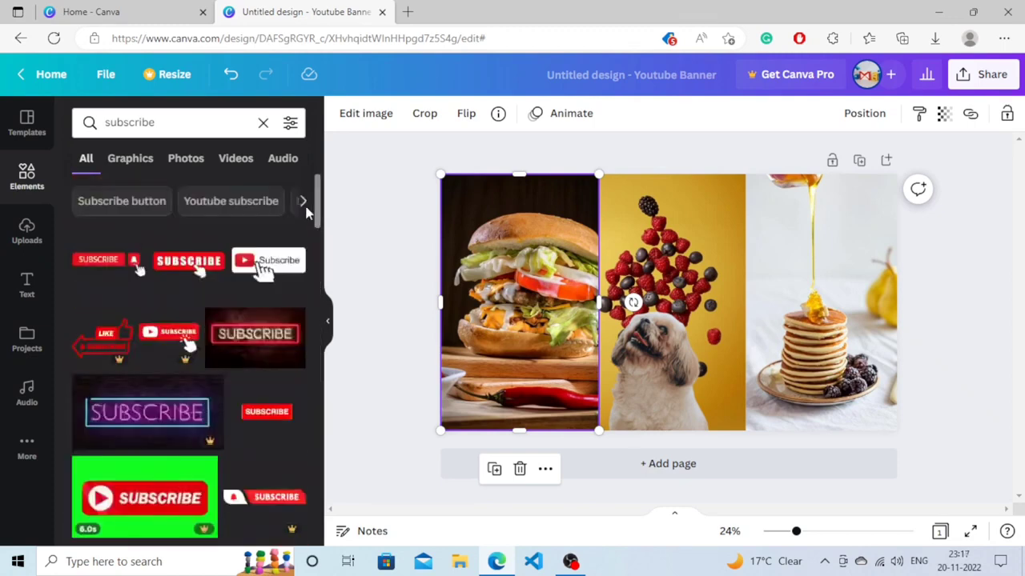
left_click(268, 262)
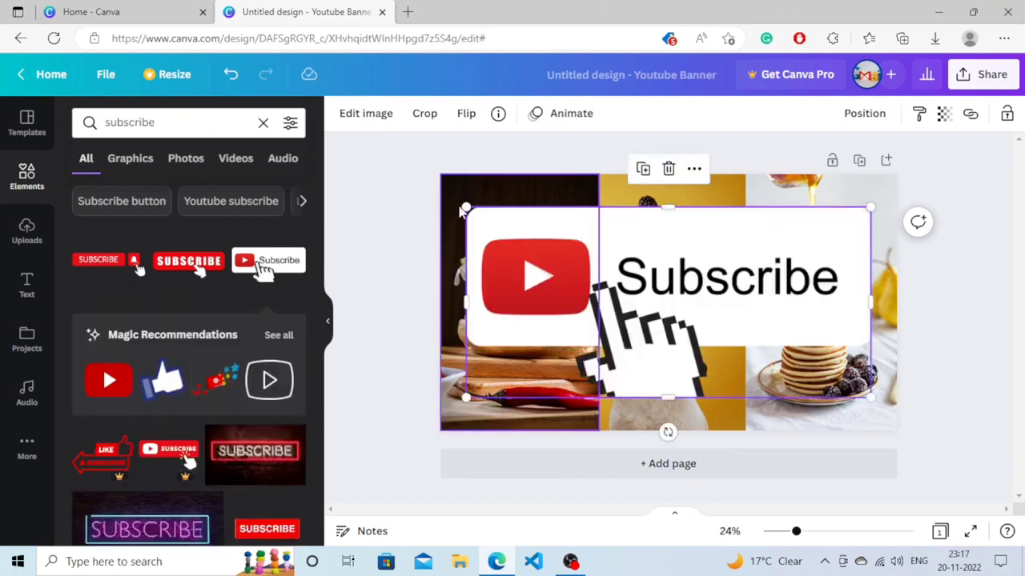
Step: Shrink the Subscribe graphic and place it beside the puppy, across the border between the berries and pancake photos
left_click_drag(462, 209, 648, 295)
left_click_drag(859, 341, 896, 343)
left_click_drag(651, 295, 805, 360)
left_click_drag(865, 383, 752, 390)
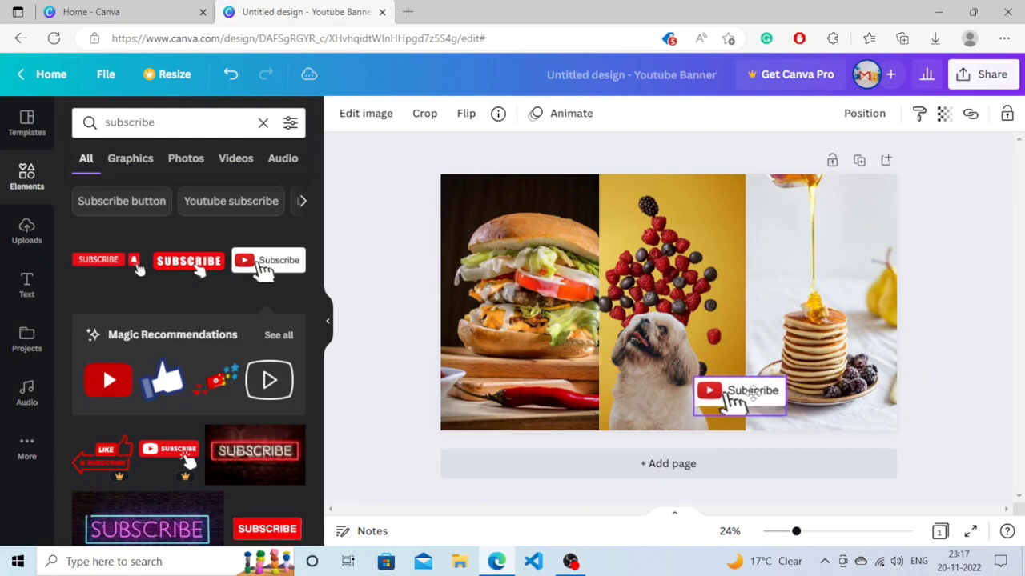
left_click_drag(694, 377, 710, 386)
left_click(721, 356)
left_click(783, 268)
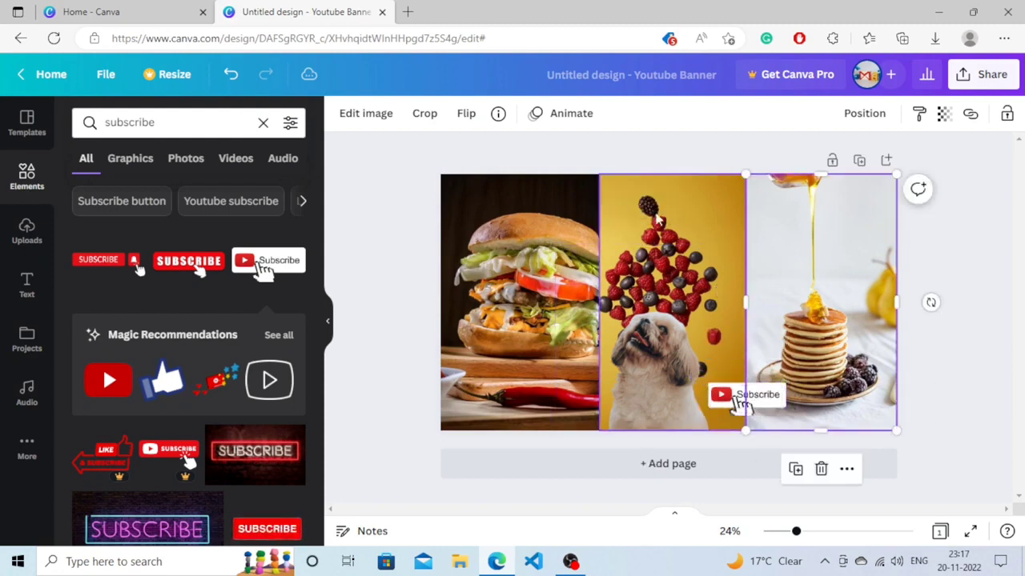
left_click(32, 285)
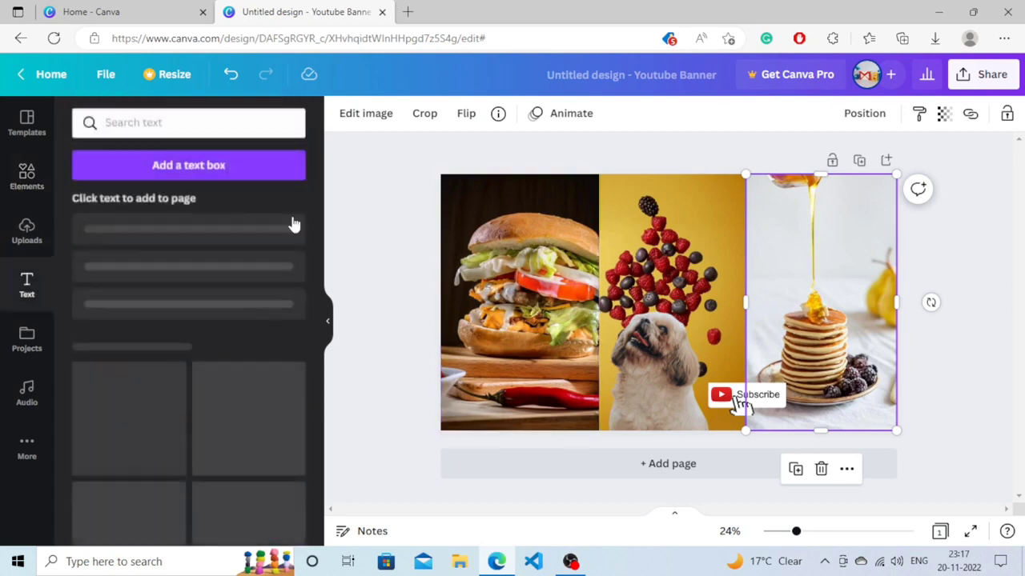
left_click(181, 167)
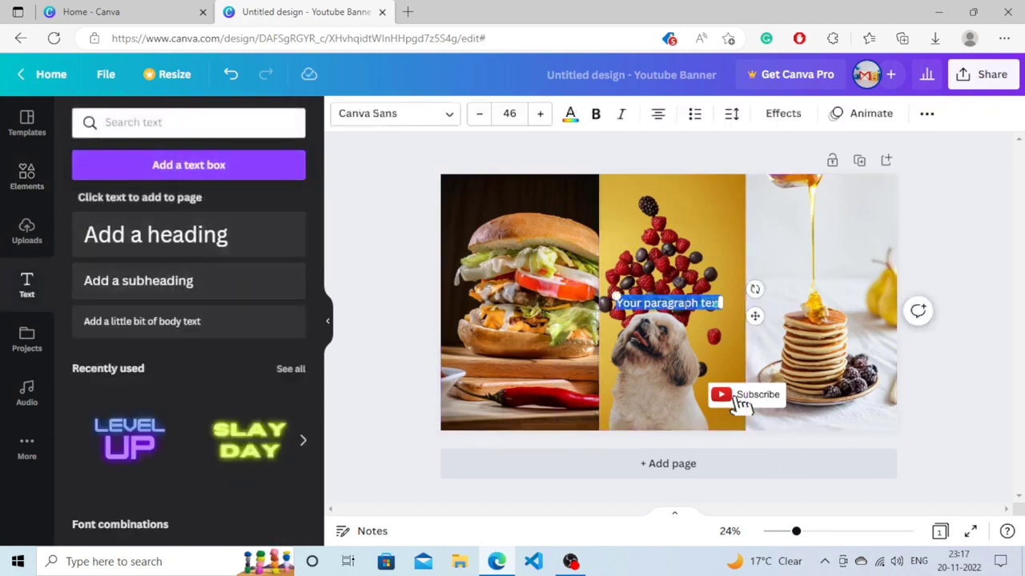
right_click(685, 304)
left_click(671, 318)
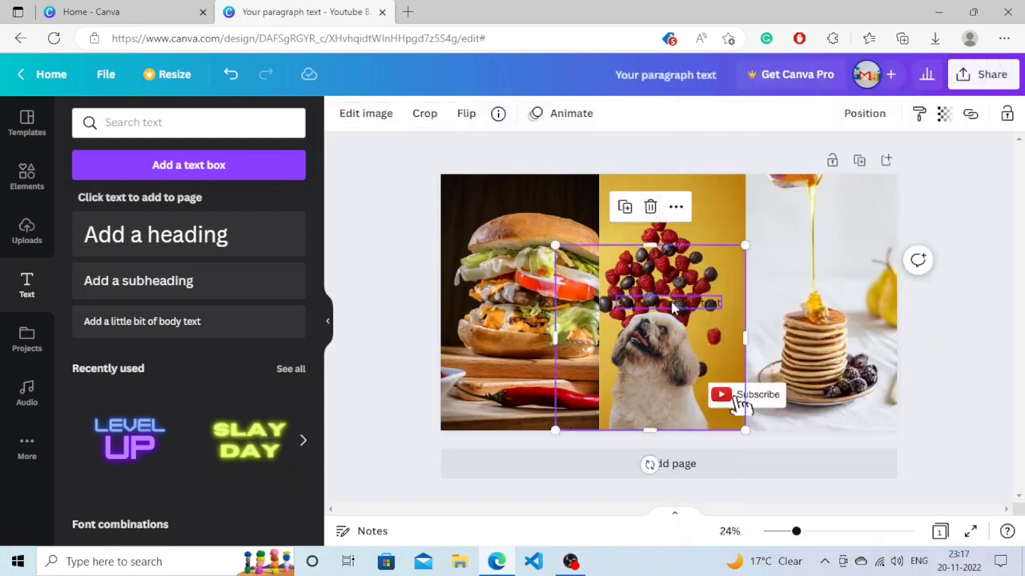
left_click(673, 304)
left_click(668, 258)
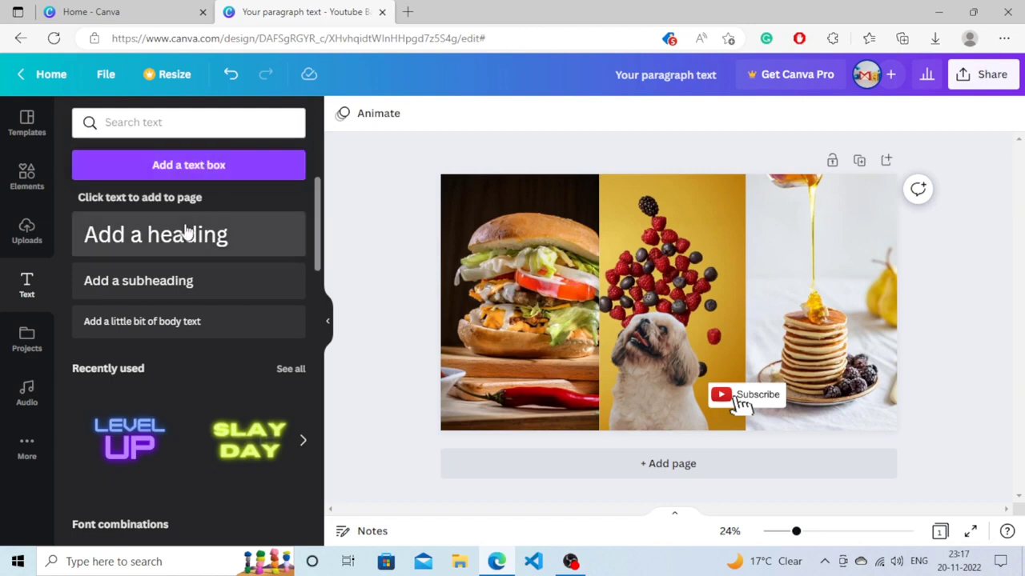
Step: Add a heading to the banner and replace its placeholder text with "new vieos every week"
left_click(185, 232)
double_click(696, 303)
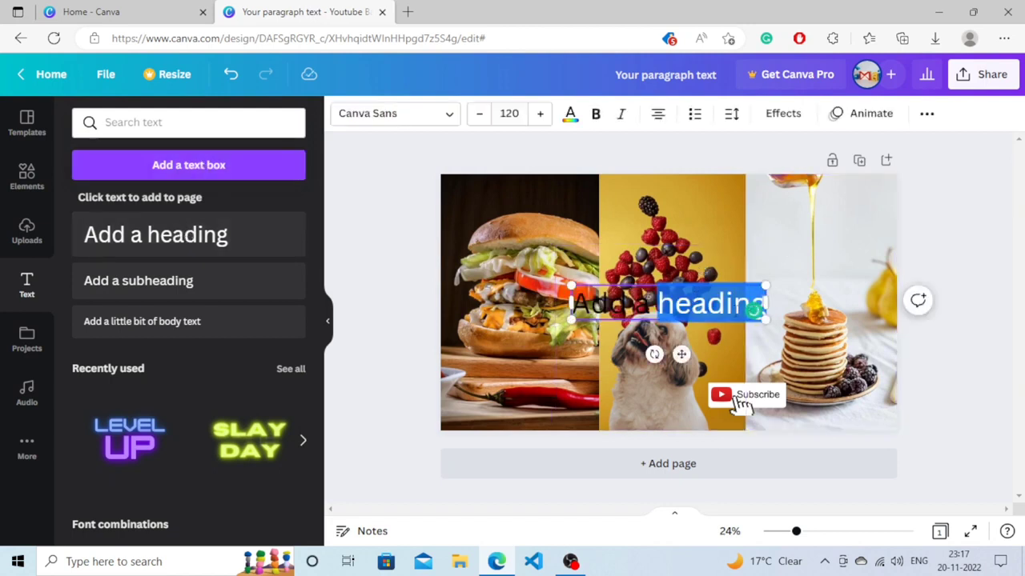
key("ctrl+a")
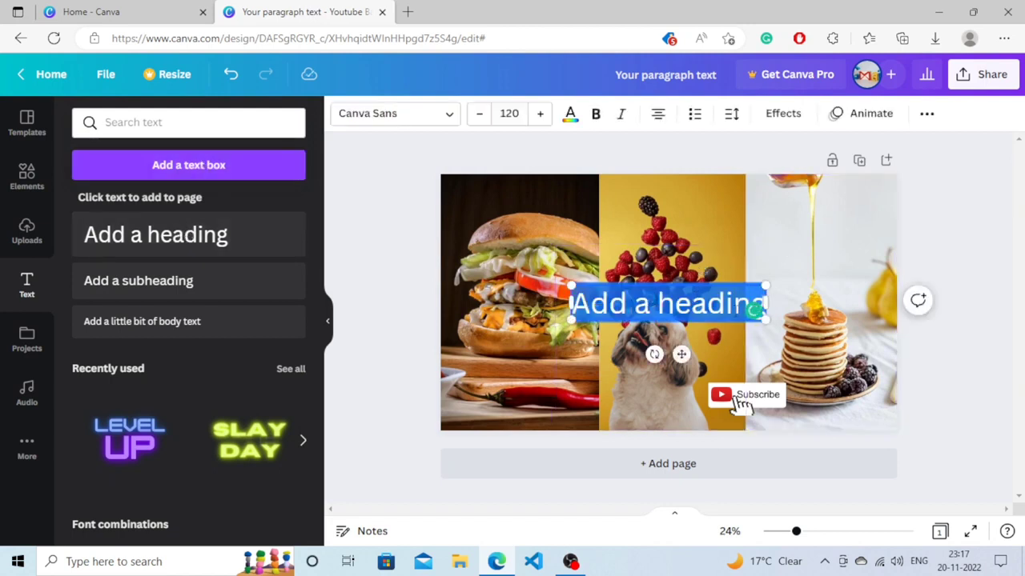
key("BackSpace")
type("h")
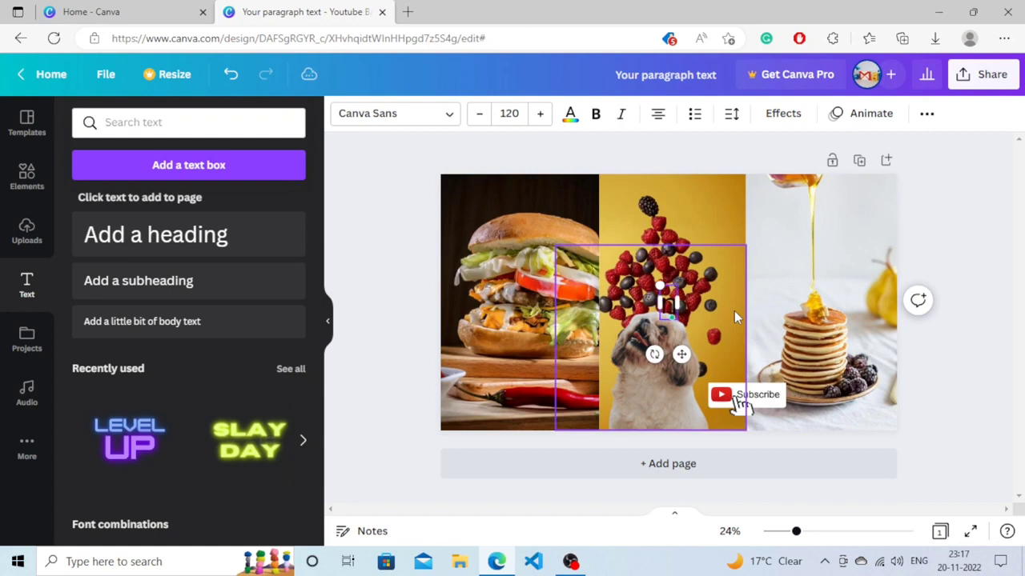
type("eavy")
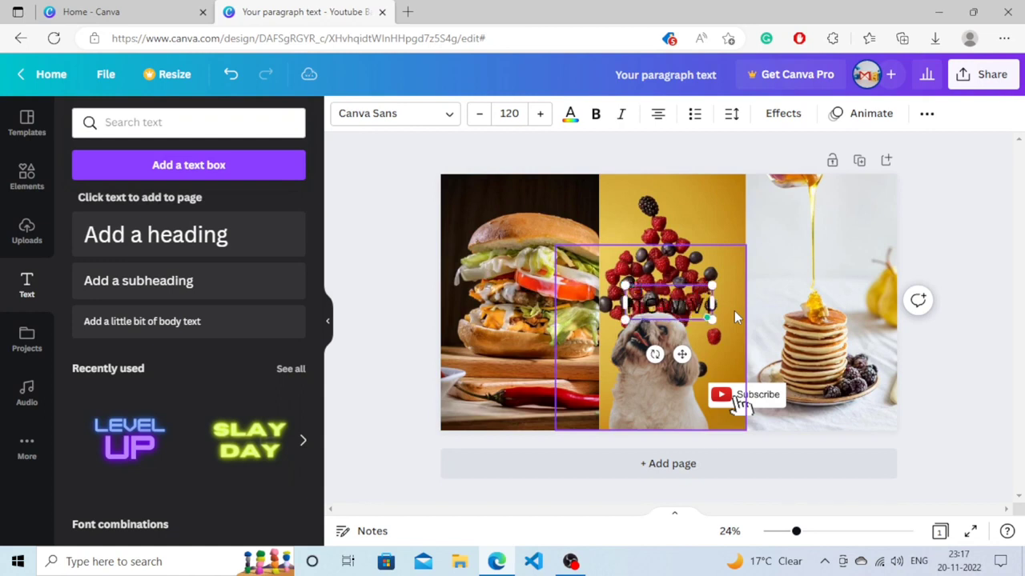
type("ideos")
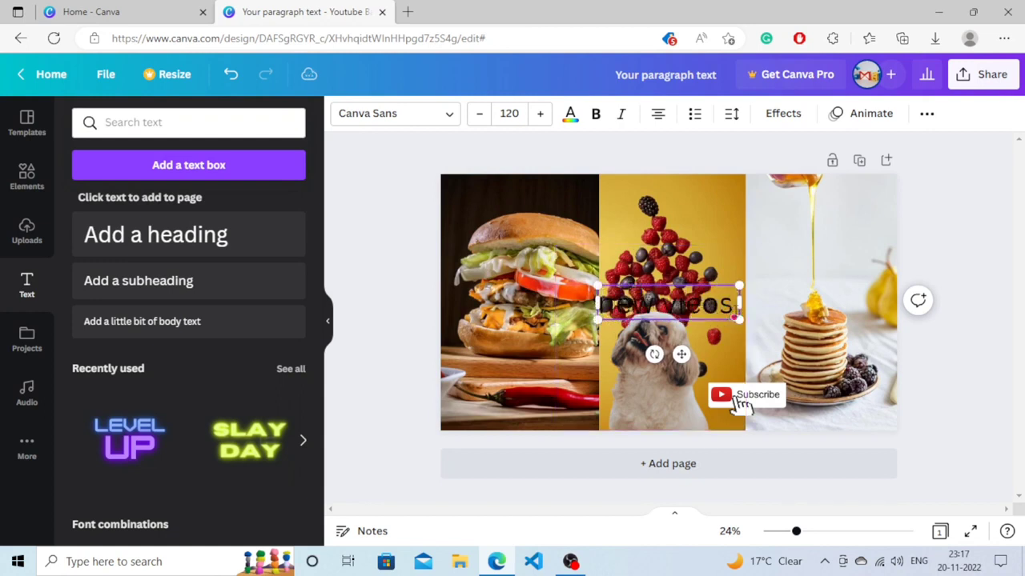
type(" every week")
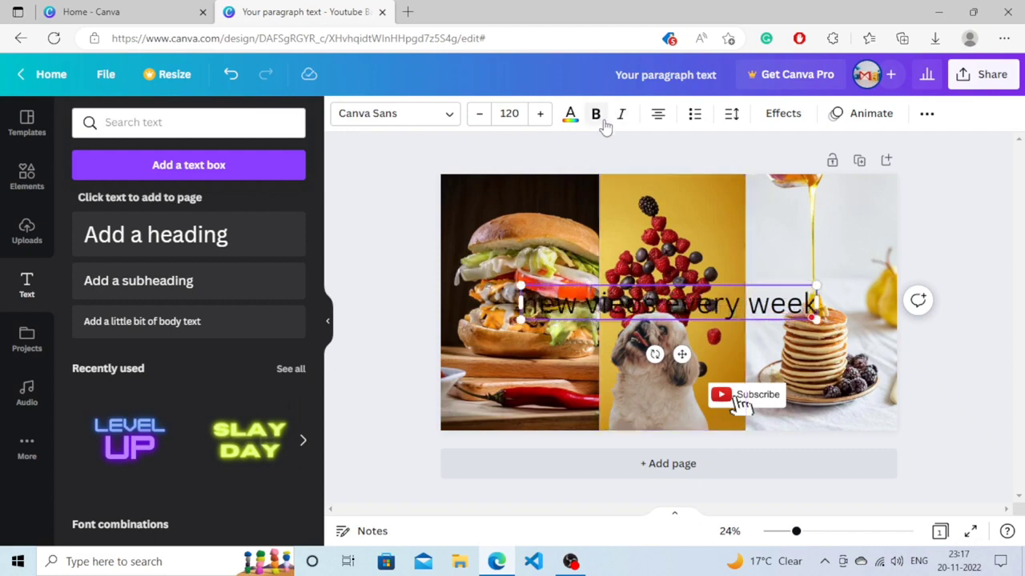
Step: Change the heading's font to Lovelo and move the heading up, clear of the puppy's head
left_click(447, 117)
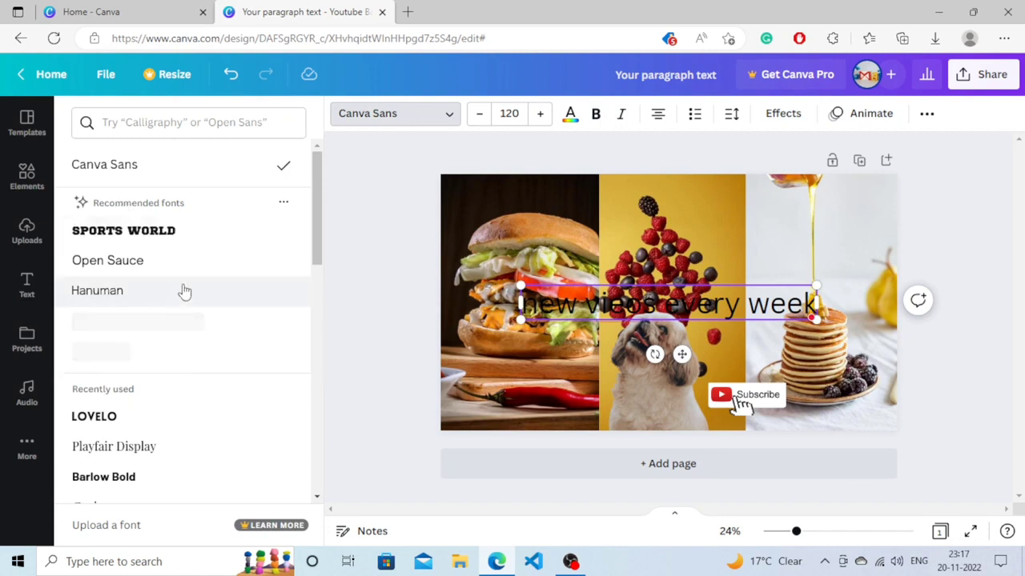
left_click(392, 118)
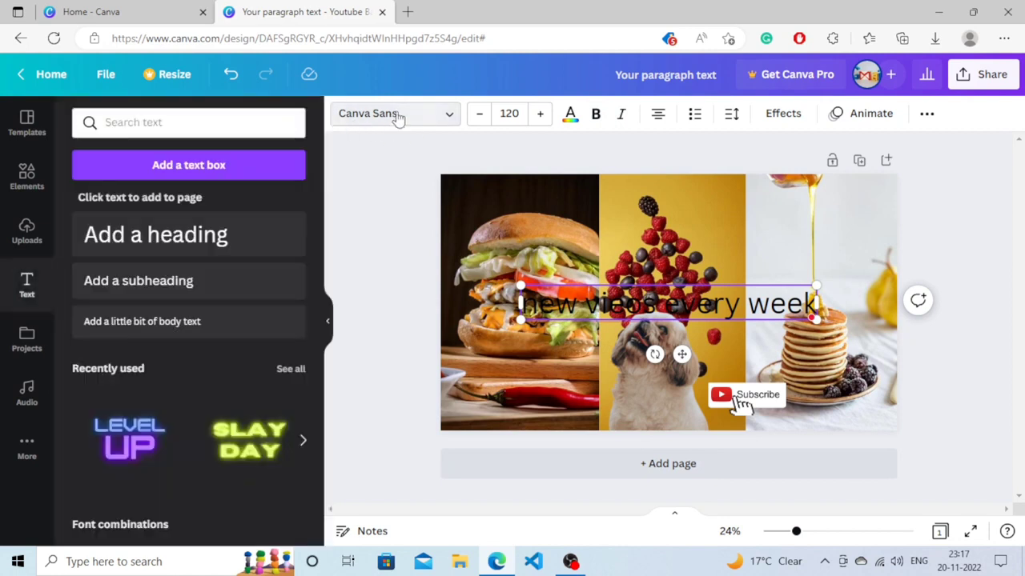
left_click(382, 123)
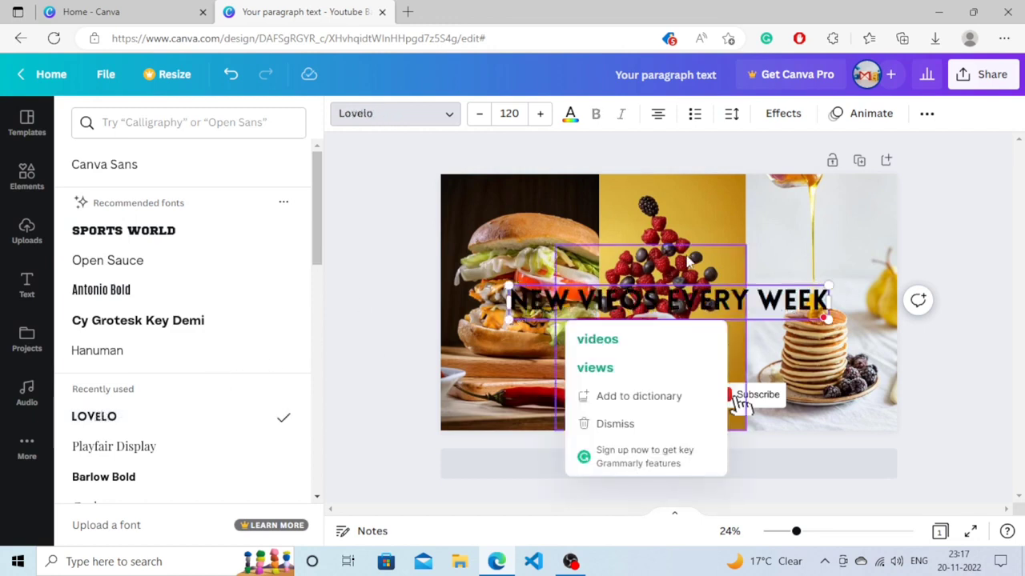
left_click(762, 221)
left_click(727, 308)
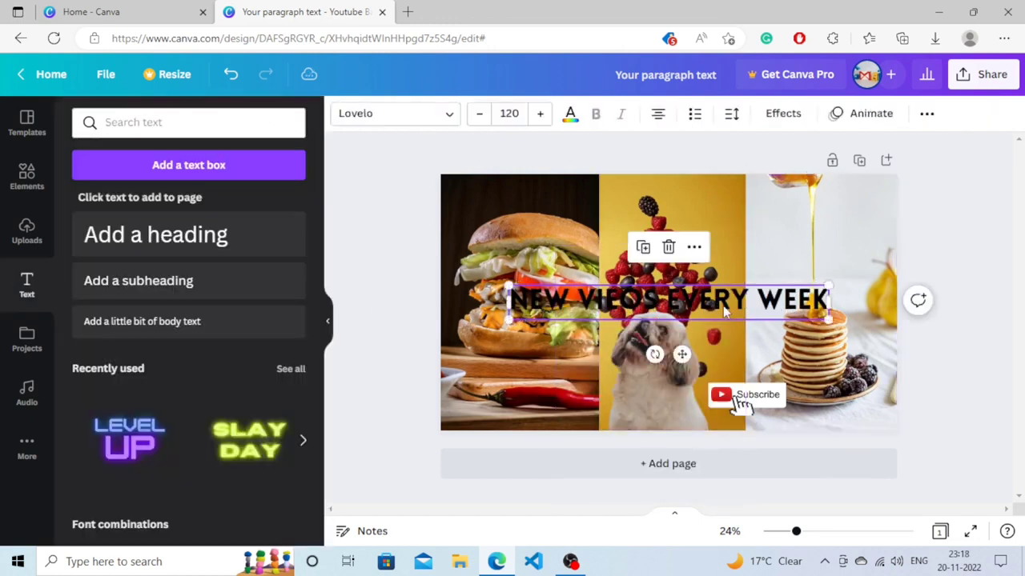
left_click_drag(734, 270, 745, 229)
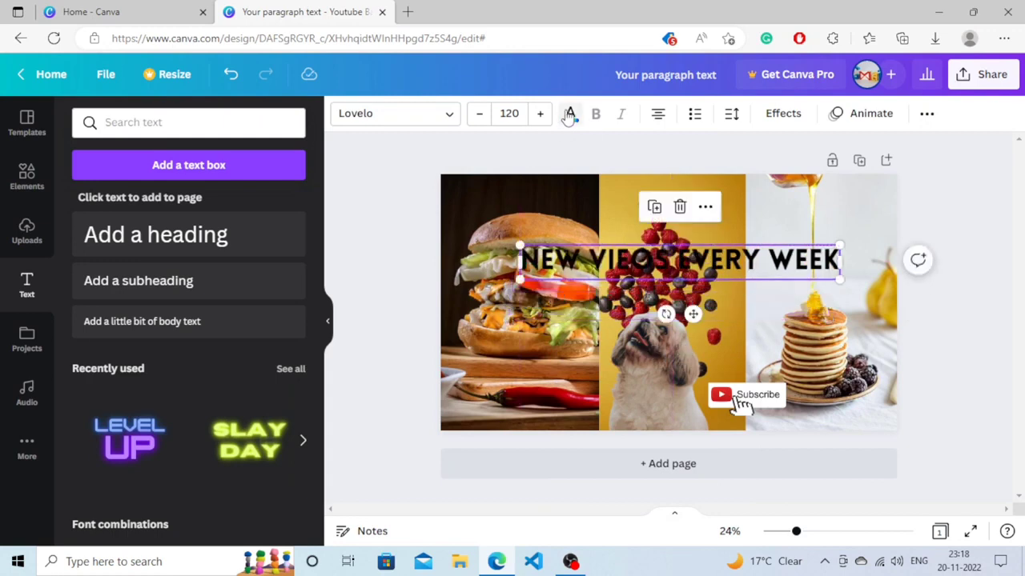
Step: Set the heading's text colour to white from the default colours
left_click(570, 115)
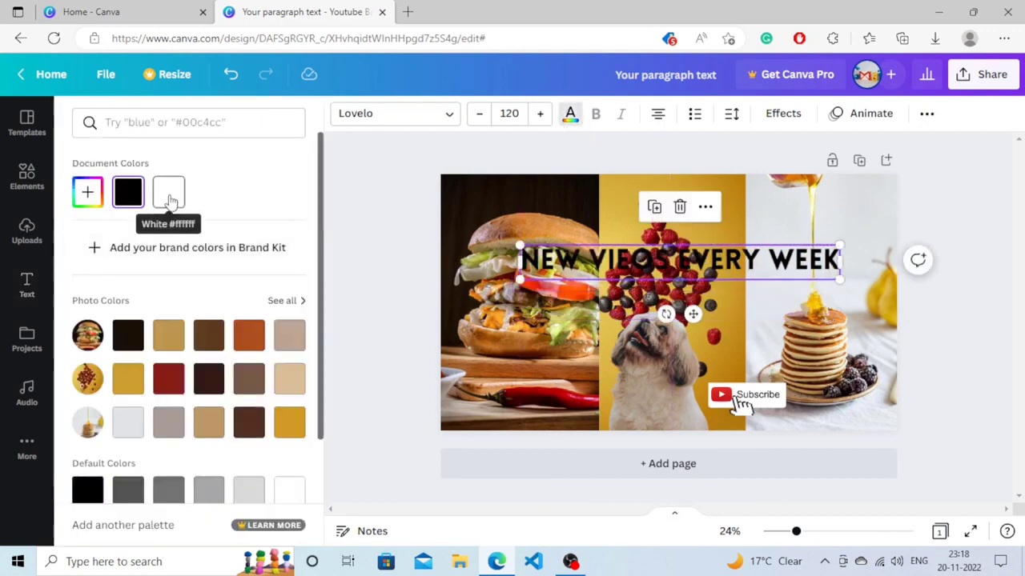
scroll(329, 321, "down", 1)
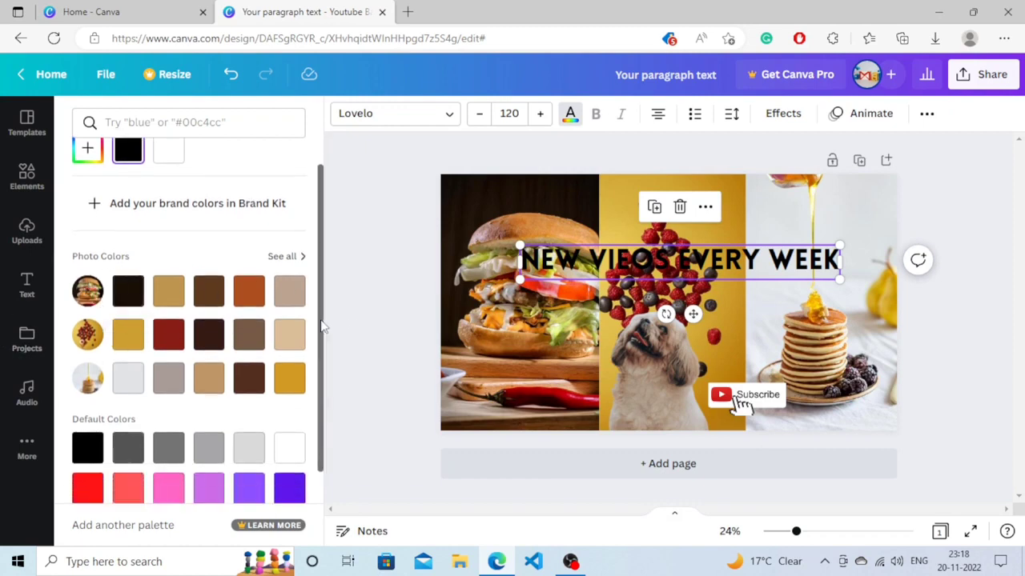
scroll(323, 403, "down", 2)
left_click(293, 351)
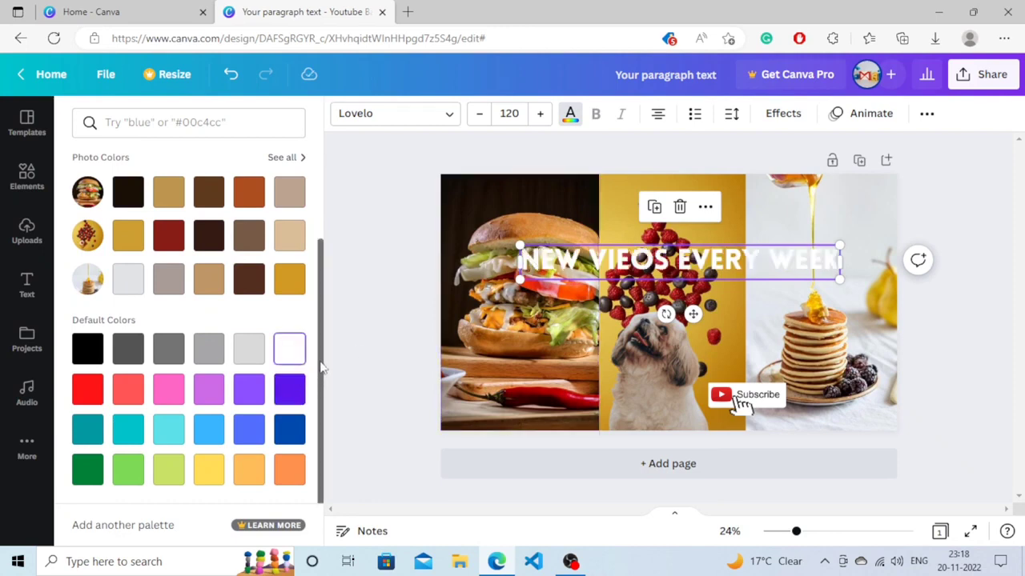
Step: Try the near-black from the burger photo's colours on the heading, nudge it upward, and return the text to white
scroll(325, 361, "up", 3)
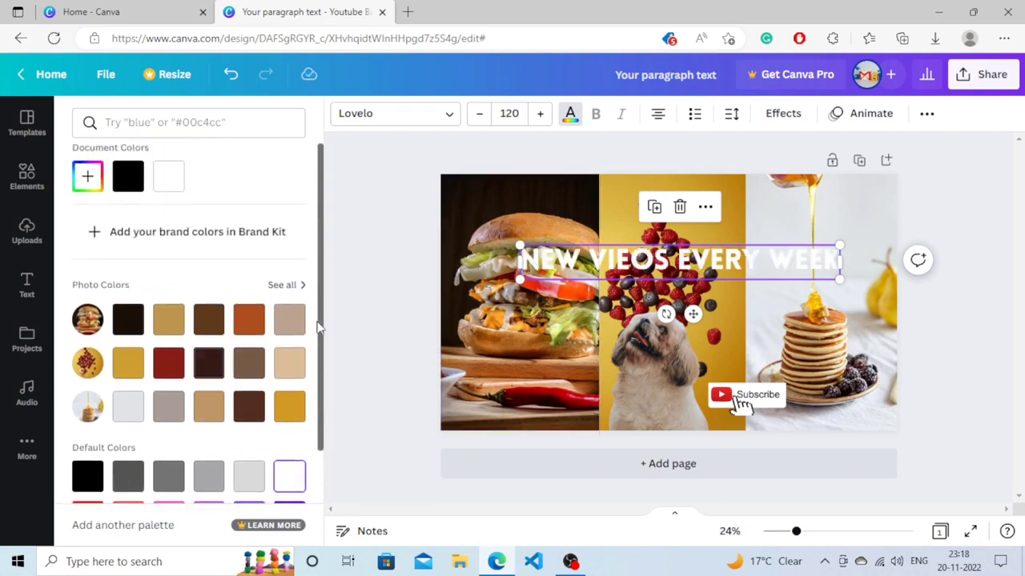
left_click(128, 319)
mouse_move(677, 265)
left_mouse_down()
mouse_move(678, 215)
mouse_move(688, 244)
mouse_move(746, 254)
mouse_move(676, 254)
left_mouse_up()
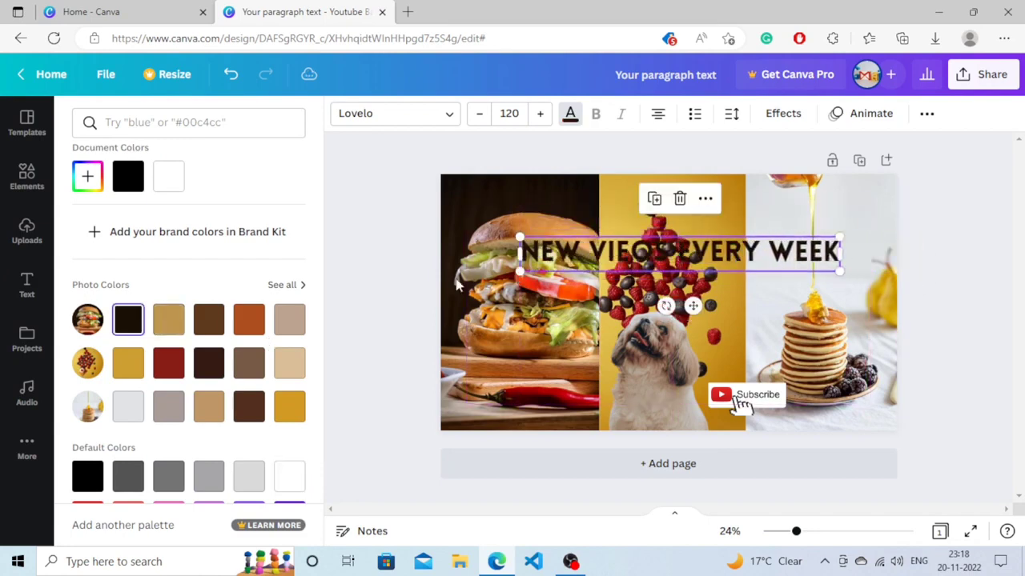
left_click(170, 176)
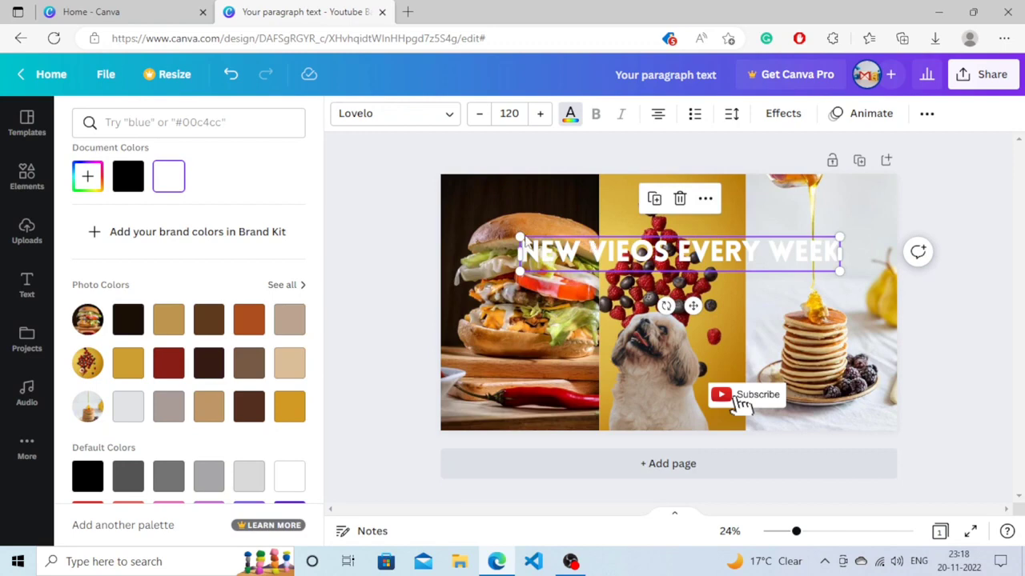
Step: Enlarge the heading to font size 123 and move it up towards the banner's top edge
left_click_drag(520, 237, 509, 235)
left_click_drag(650, 253, 649, 222)
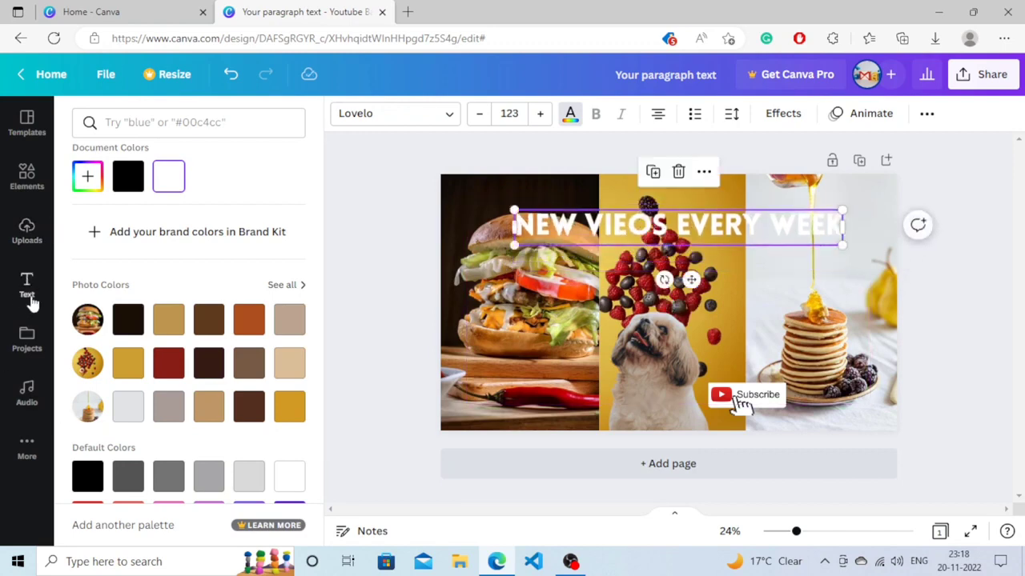
left_click(30, 300)
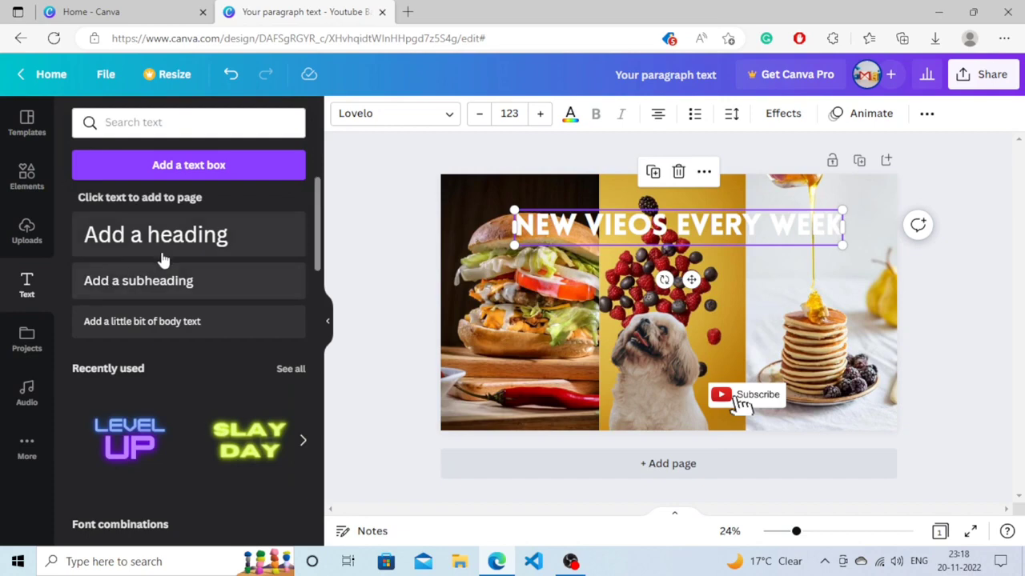
Step: Try the Hollow, Shadow and Splice text effects on the heading to compare their looks
left_click(717, 230)
left_click(782, 113)
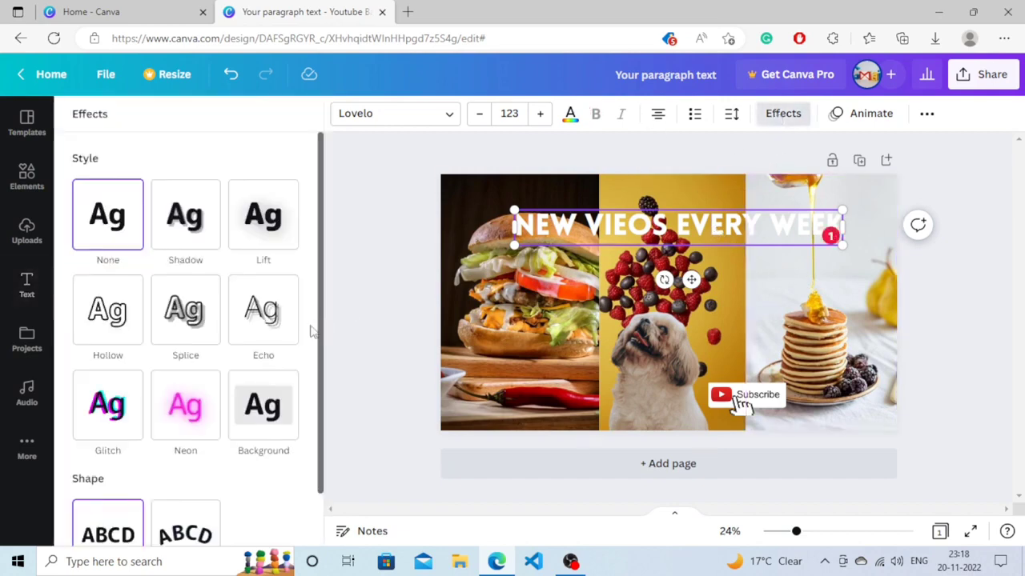
scroll(323, 393, "down", 1)
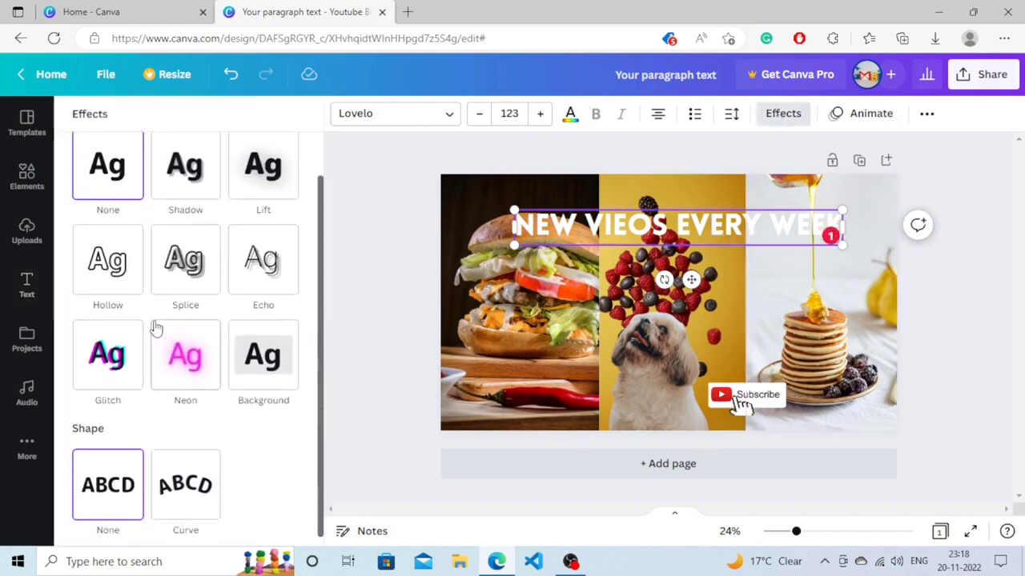
left_click(103, 276)
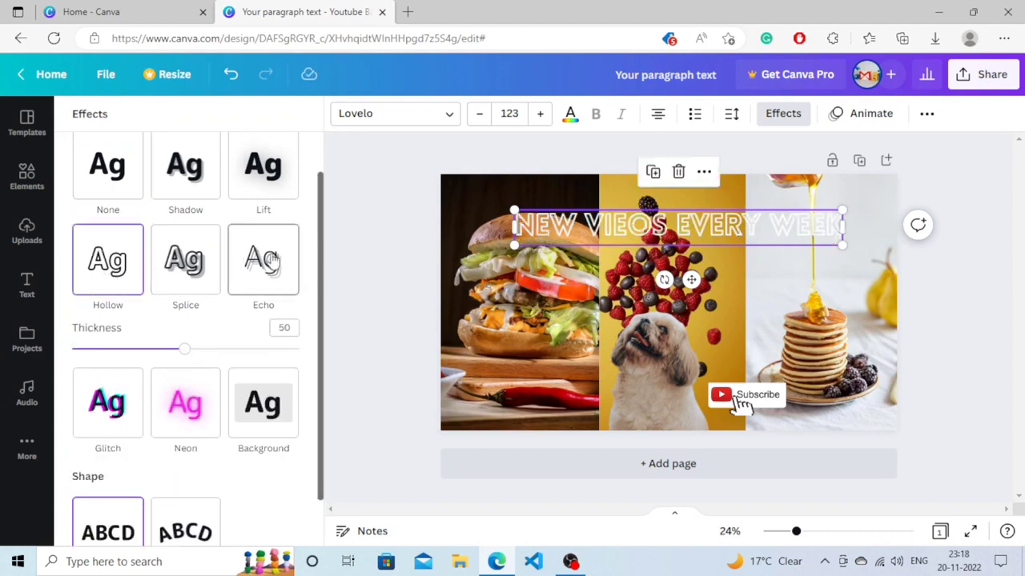
scroll(257, 240, "up", 1)
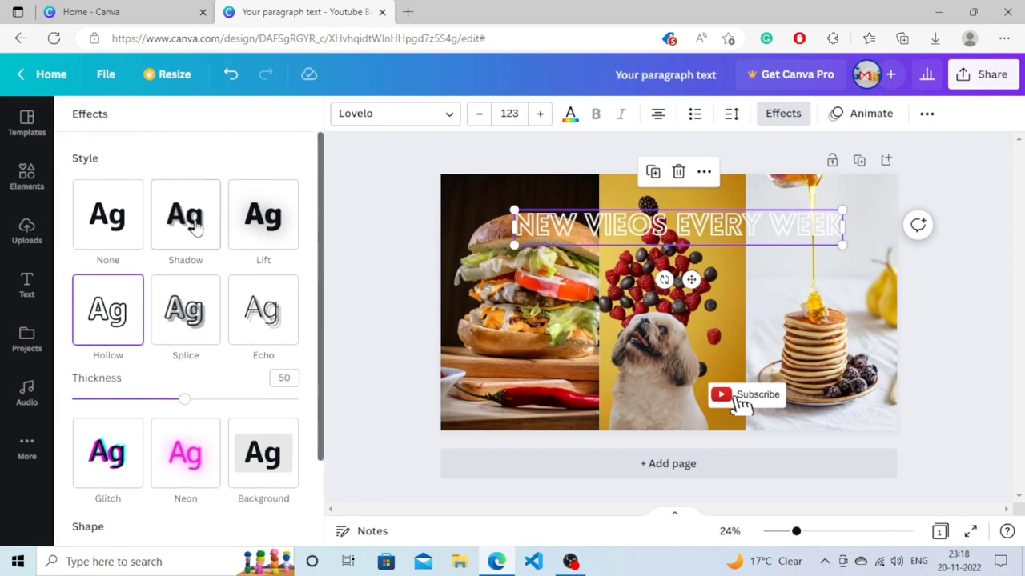
left_click(189, 230)
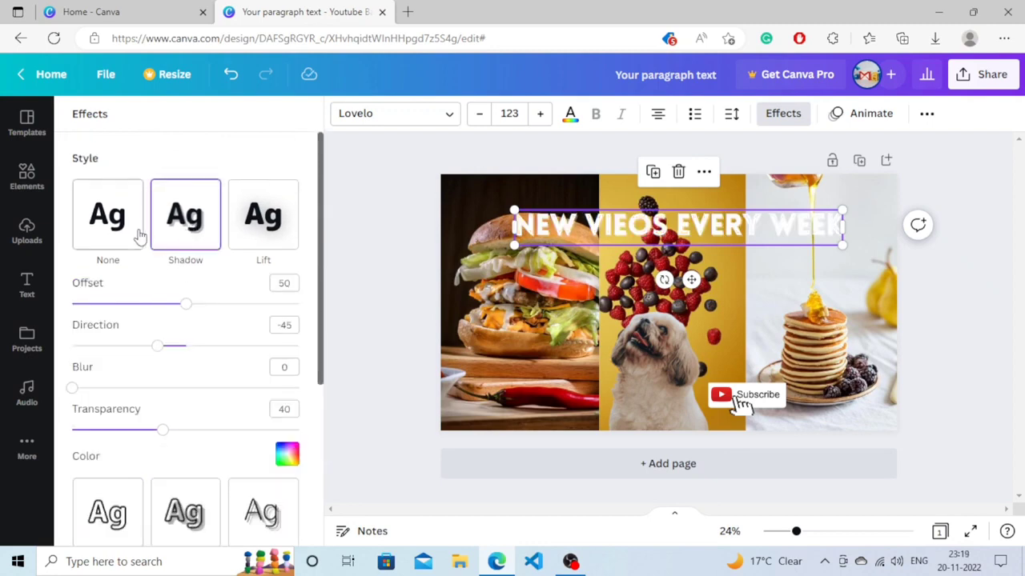
left_click(179, 506)
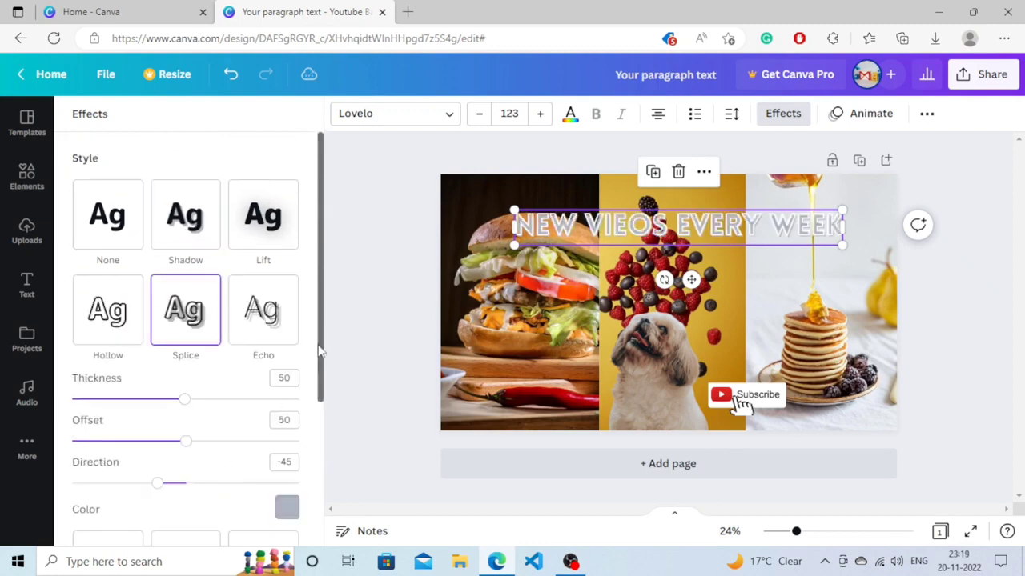
scroll(196, 385, "down", 3)
scroll(187, 297, "up", 1)
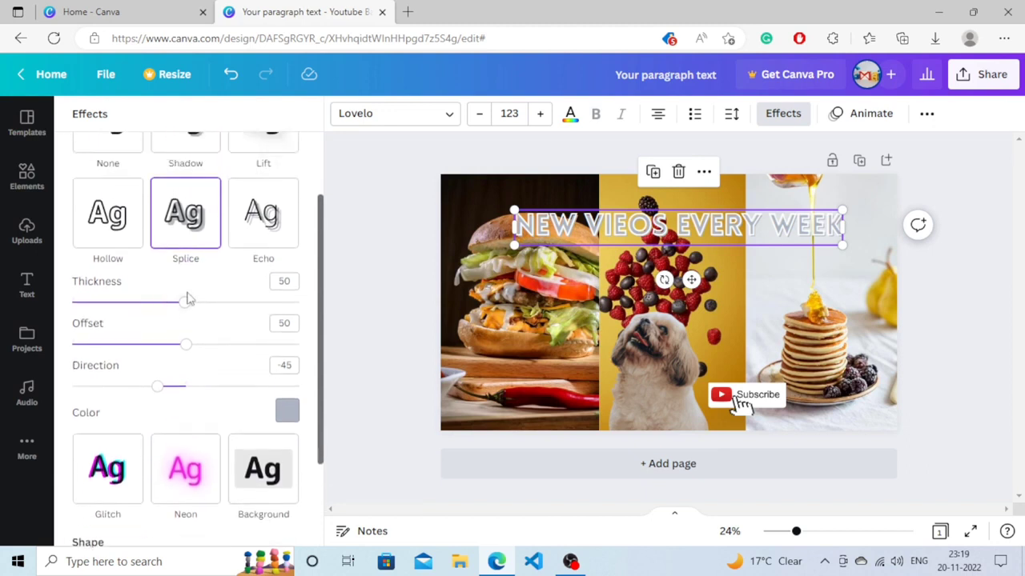
left_click(120, 244)
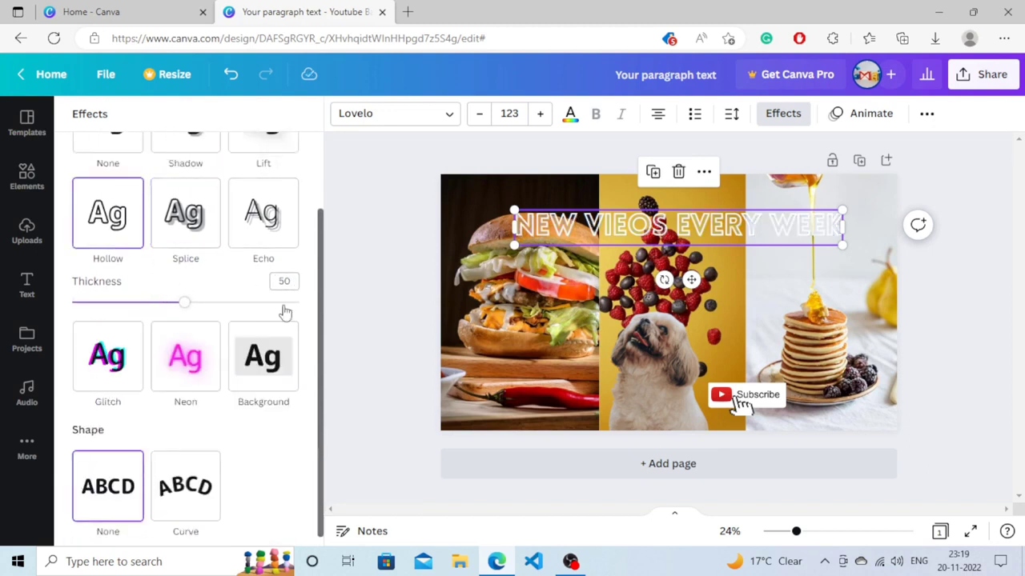
left_click(202, 239)
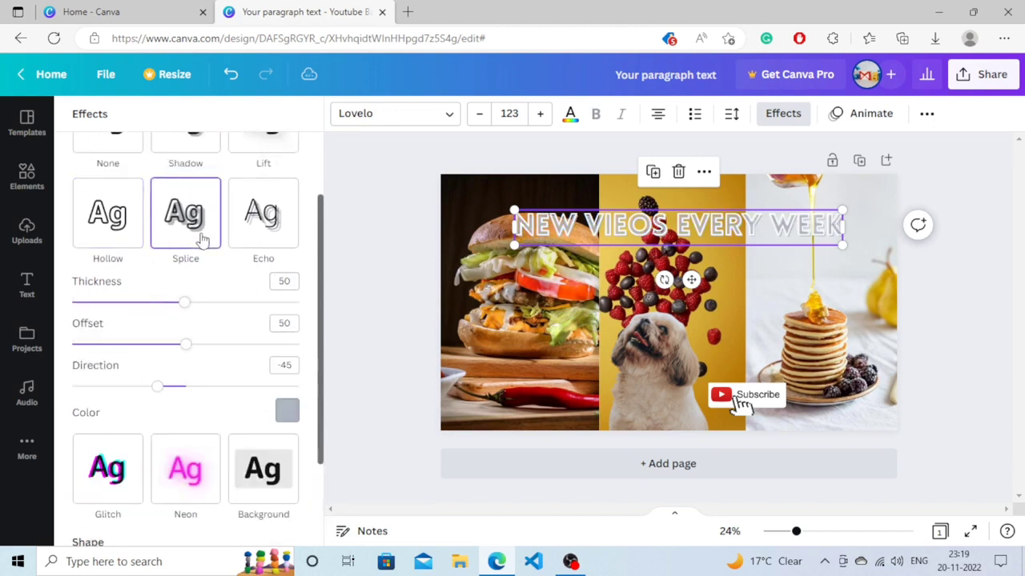
left_click(118, 239)
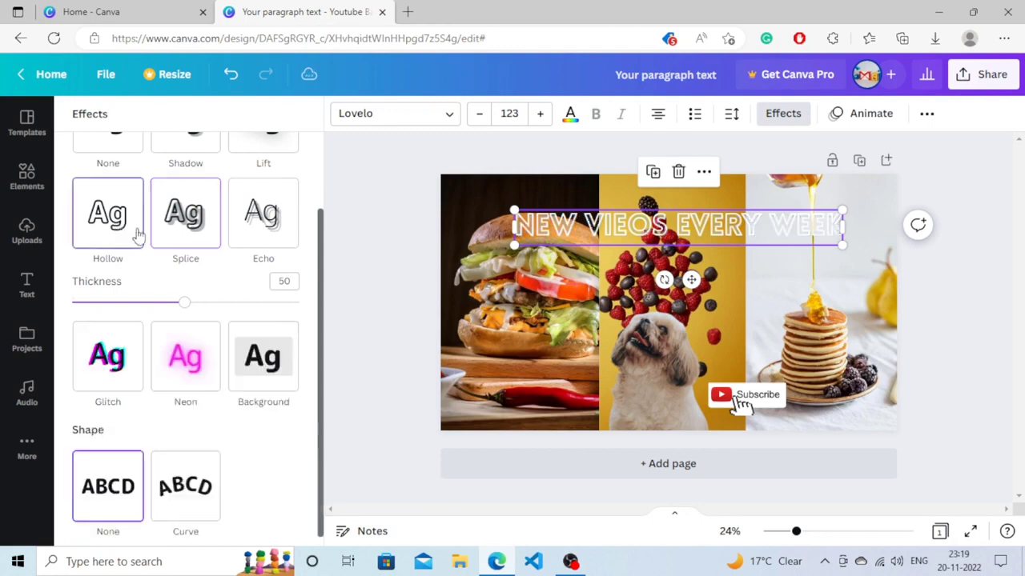
Step: Apply the Splice effect to the heading and set the effect's colour to black
left_click(213, 247)
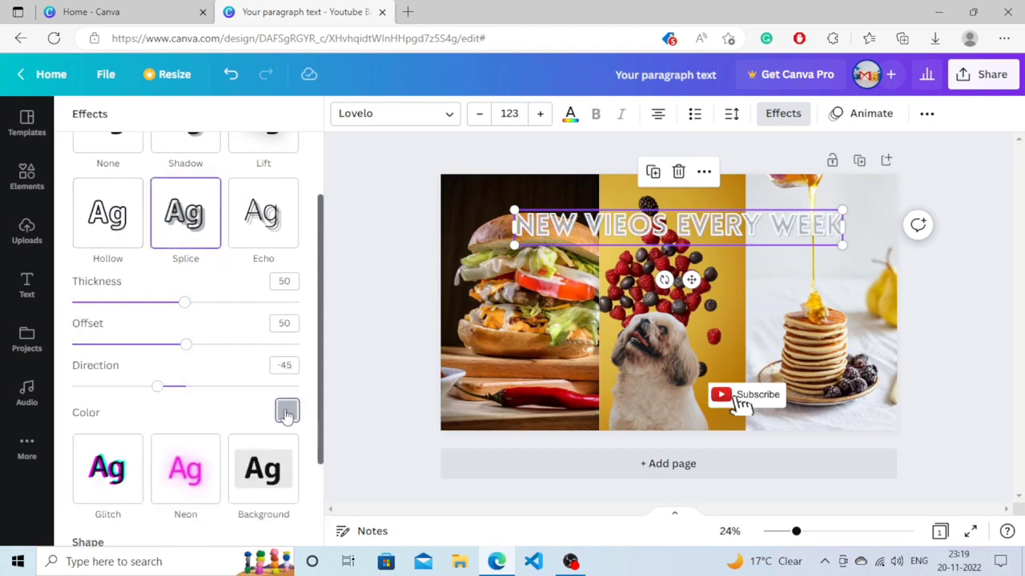
left_click(286, 412)
left_click(90, 257)
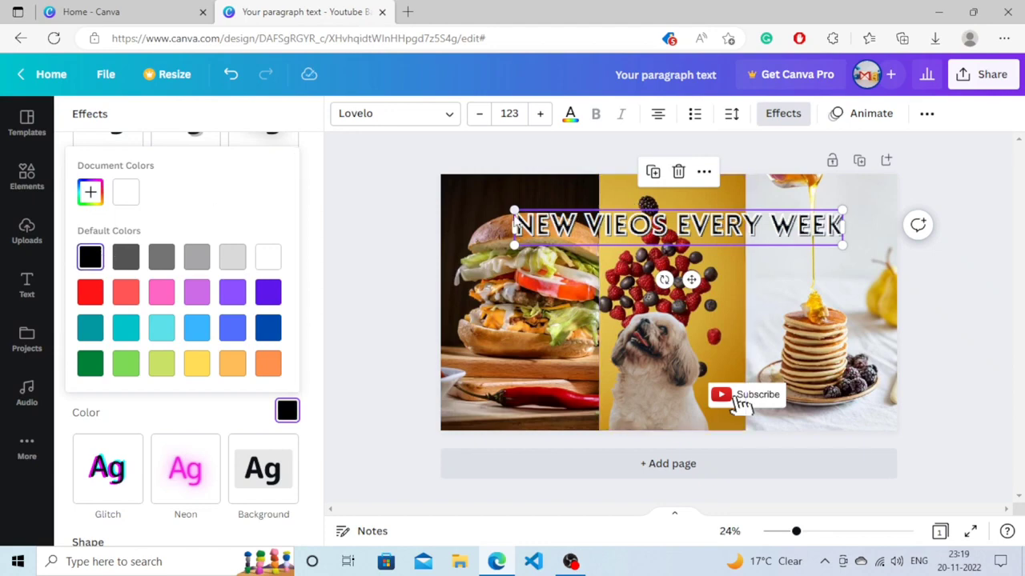
Step: Enlarge the heading to font size 133 and reposition it horizontally along the upper part of the banner
left_click_drag(514, 210, 495, 207)
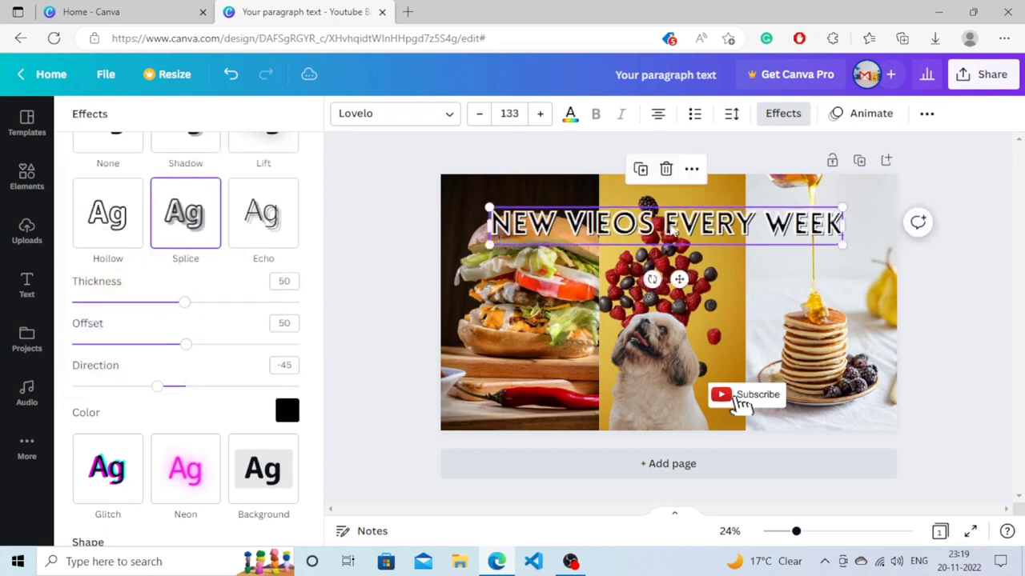
left_click_drag(689, 226, 687, 226)
left_click_drag(500, 209, 489, 208)
left_click_drag(657, 228, 665, 228)
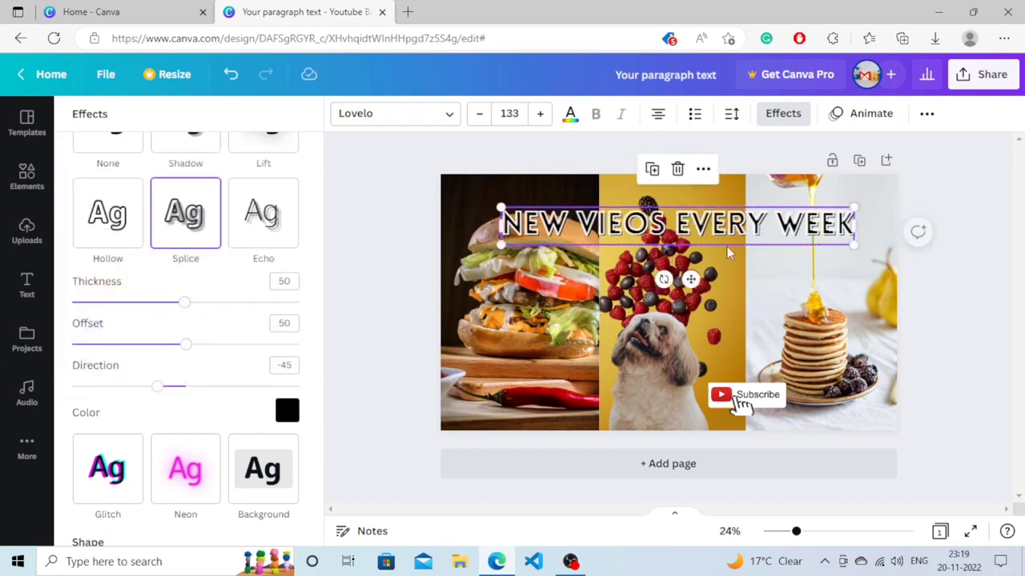
left_click(765, 288)
Step: Search the elements library for "arrow" and add the thin white downward-curving arrow to the banner
left_click(32, 196)
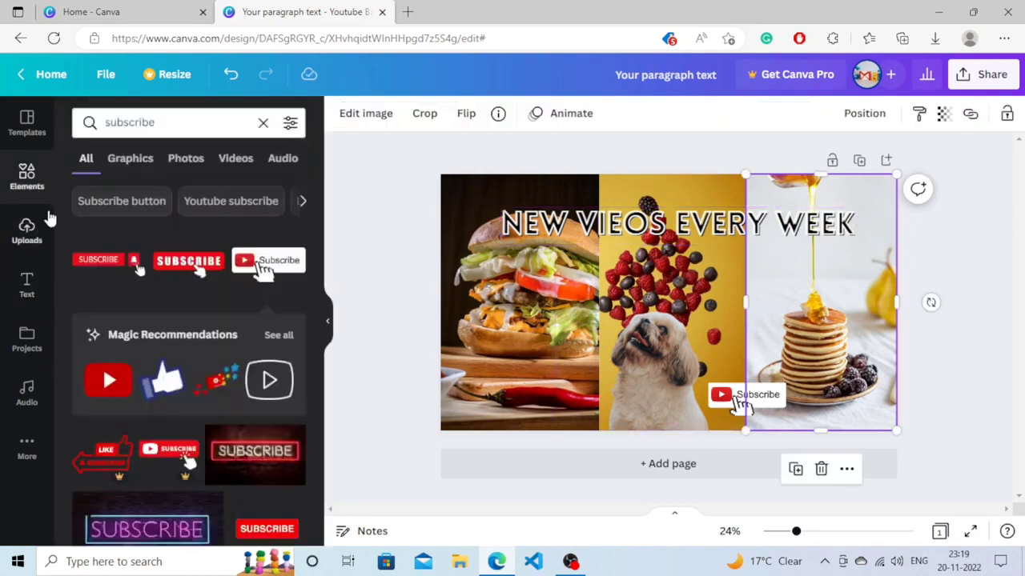
left_click(264, 125)
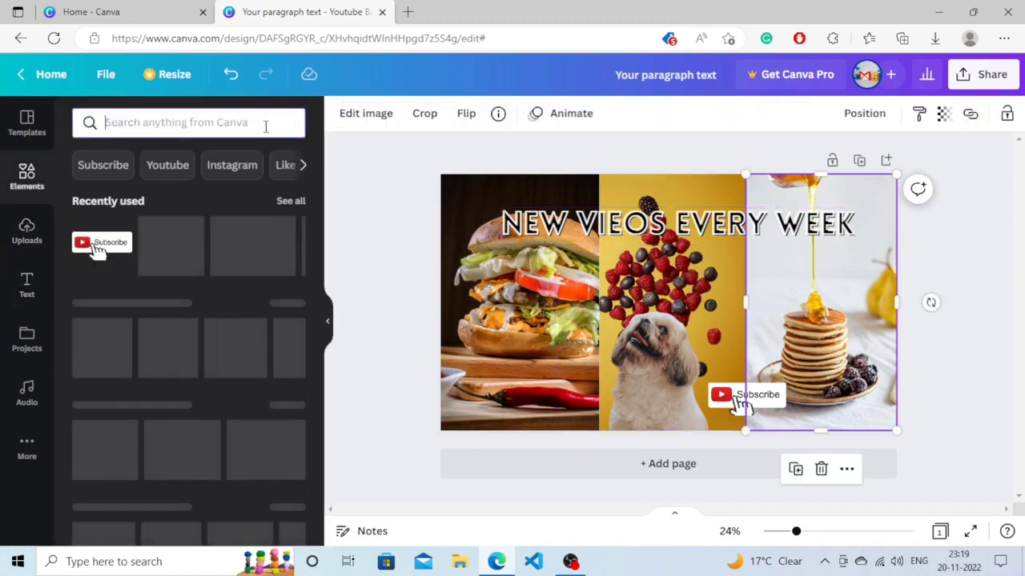
type("arrow")
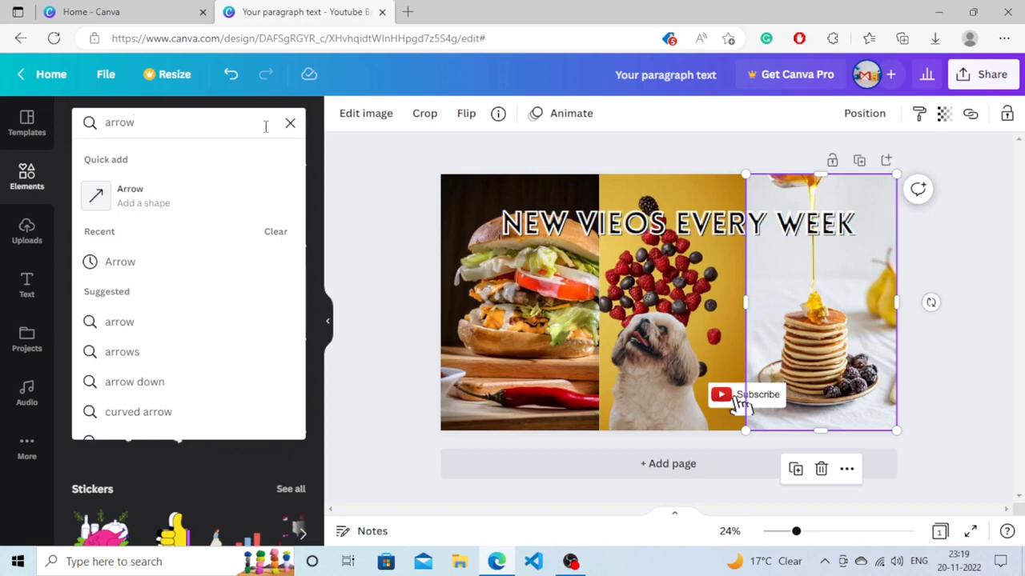
left_click(140, 275)
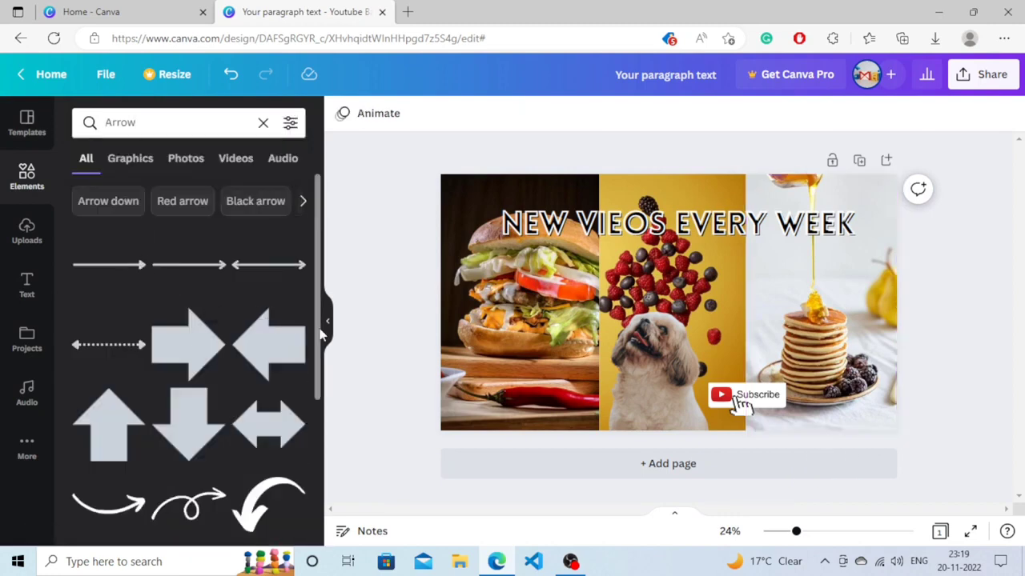
scroll(320, 335, "down", 3)
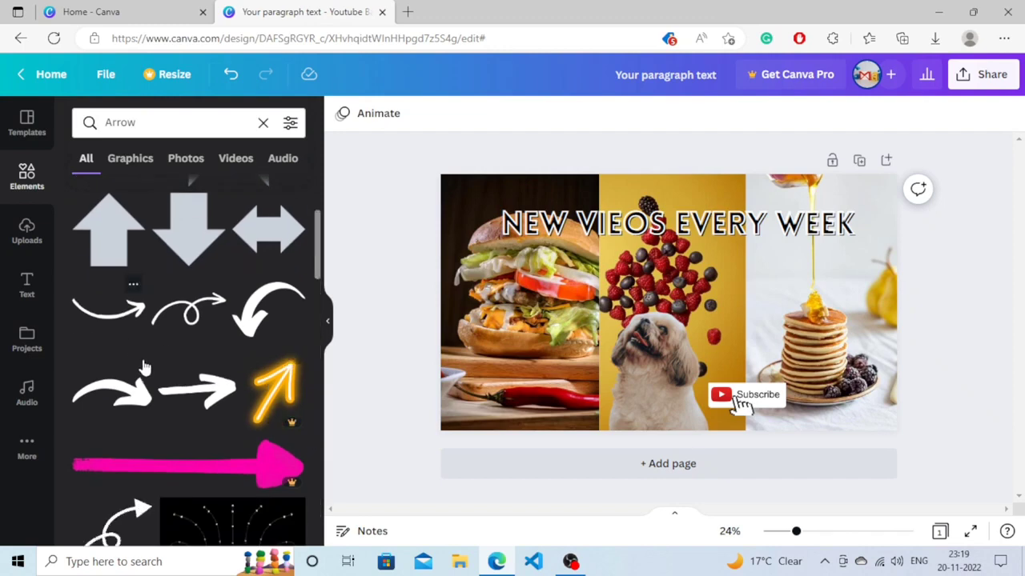
left_click(121, 324)
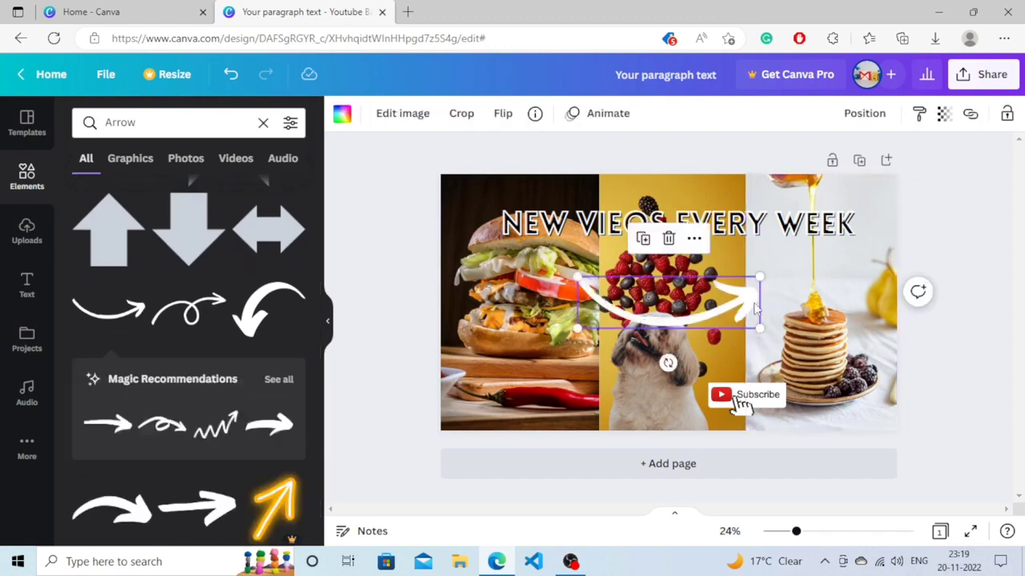
Step: Flip the arrow horizontally and rotate it so its head points down towards the Subscribe graphic
left_click_drag(641, 292, 599, 273)
left_click(505, 113)
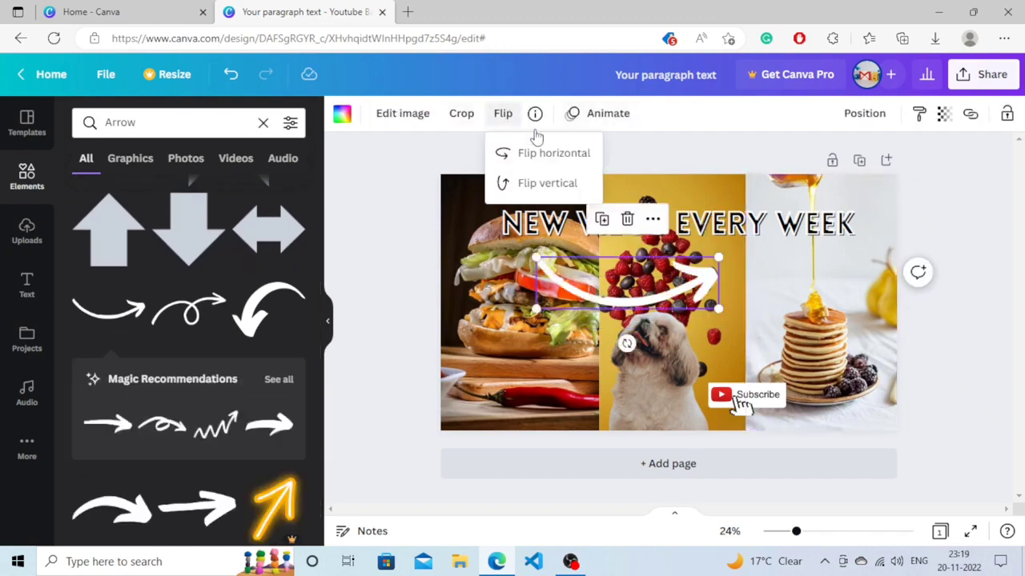
left_click(544, 167)
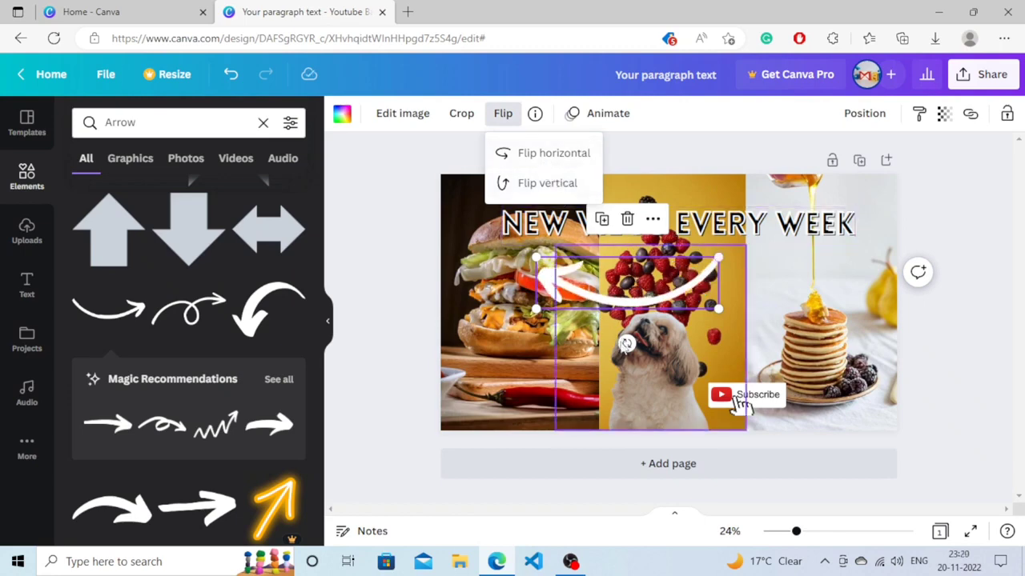
left_click_drag(626, 345, 711, 285)
mouse_move(743, 240)
left_mouse_down()
mouse_move(755, 253)
mouse_move(747, 245)
left_mouse_up()
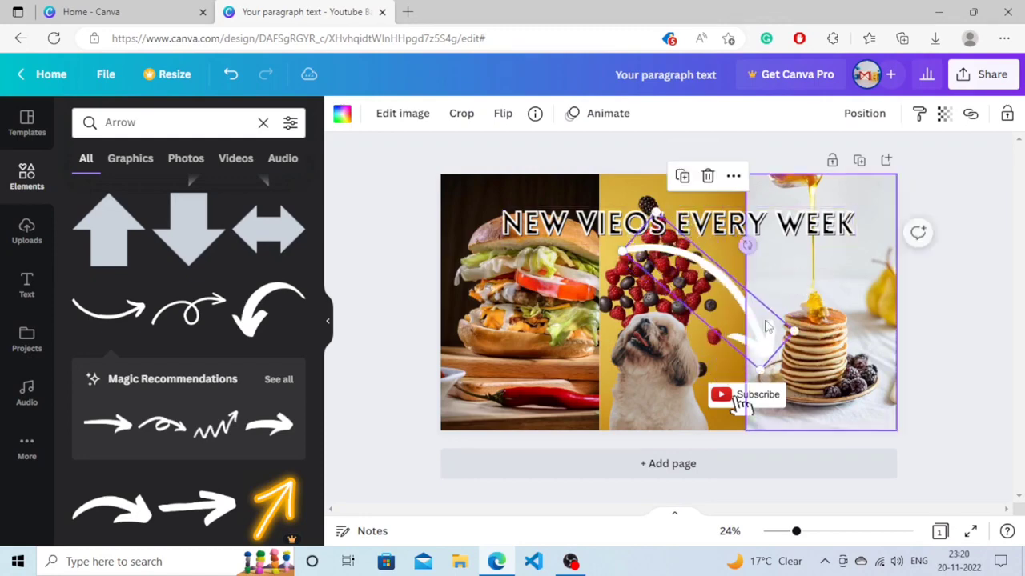
Step: Shrink the arrow and place it between the puppy and the pancakes, with its head just above the Subscribe graphic
left_click_drag(656, 212, 680, 248)
mouse_move(764, 277)
left_mouse_down()
mouse_move(776, 314)
mouse_move(753, 263)
left_mouse_up()
mouse_move(744, 298)
left_mouse_down()
mouse_move(695, 297)
mouse_move(764, 302)
left_mouse_up()
mouse_move(681, 274)
left_mouse_down()
mouse_move(707, 291)
mouse_move(674, 287)
left_mouse_up()
left_click_drag(776, 320, 751, 340)
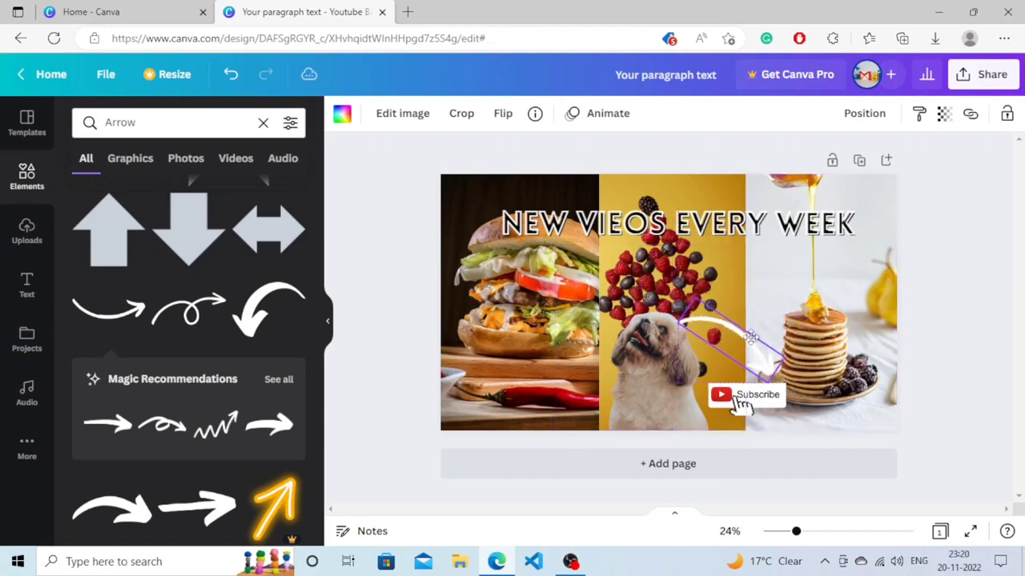
left_click(921, 264)
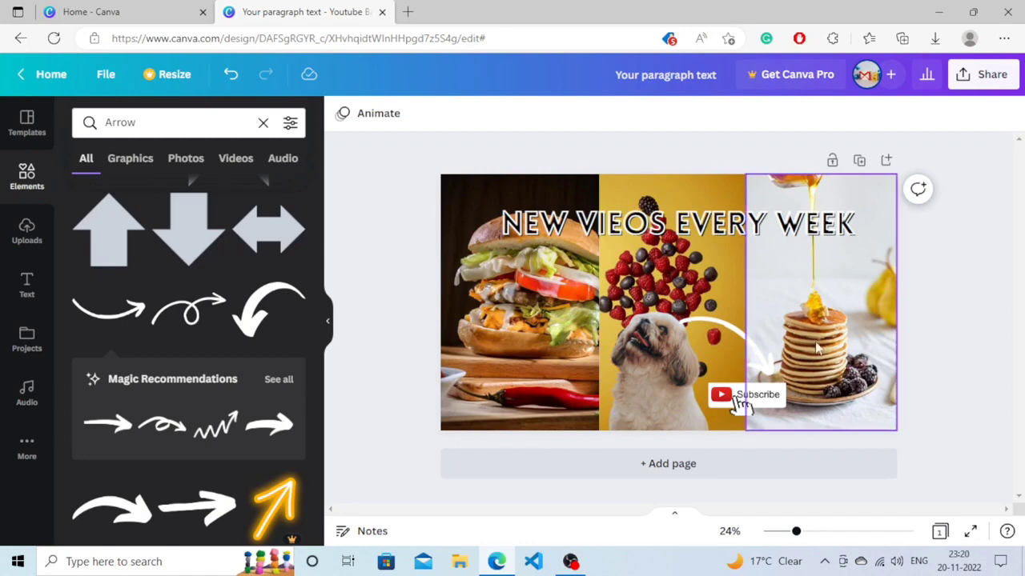